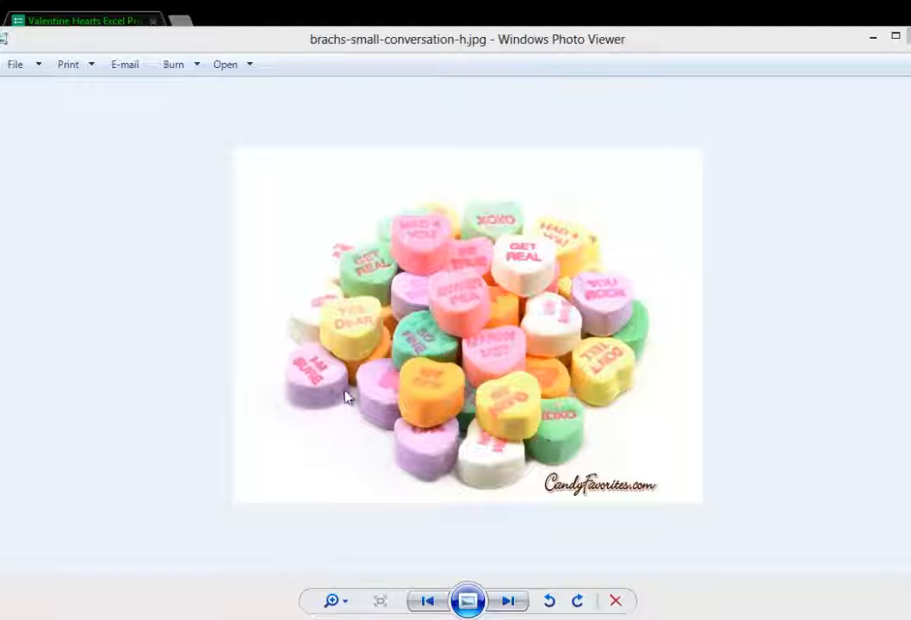
- Move the candy photo aside and set the form's red count to 4, white to 1 and purple to 2
drag(267, 43, 0, 69)
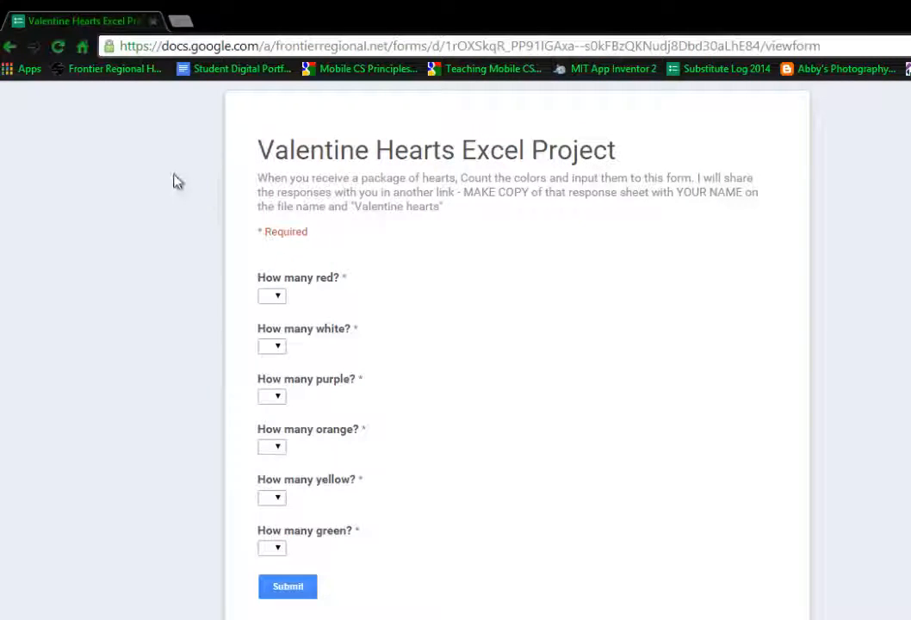
click(277, 297)
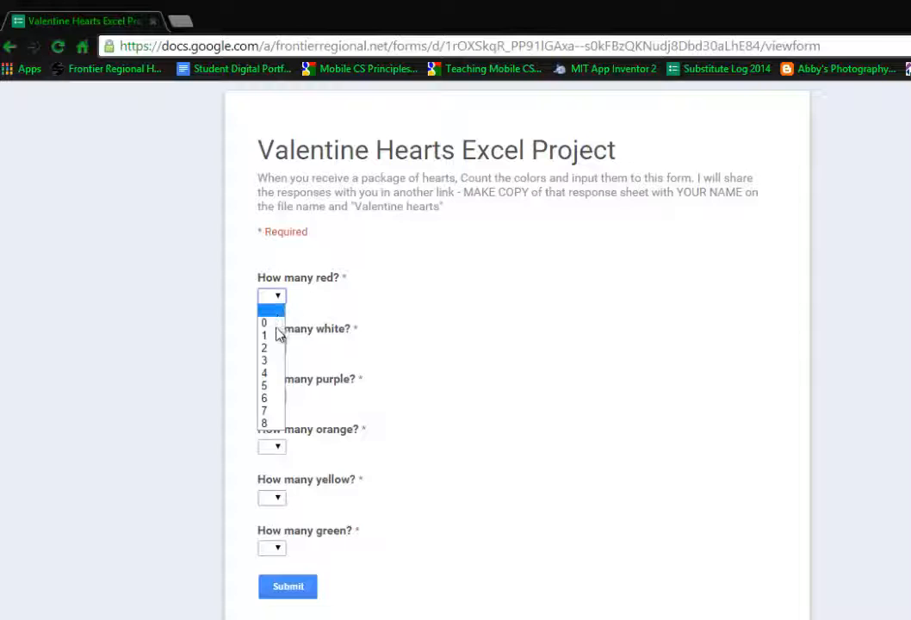
click(279, 374)
click(277, 348)
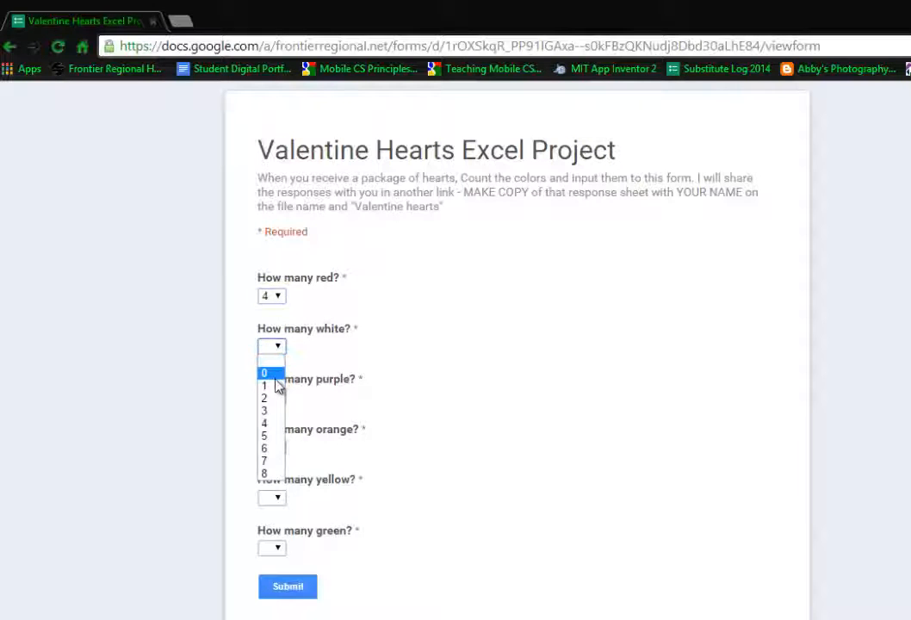
click(279, 382)
click(278, 399)
click(275, 444)
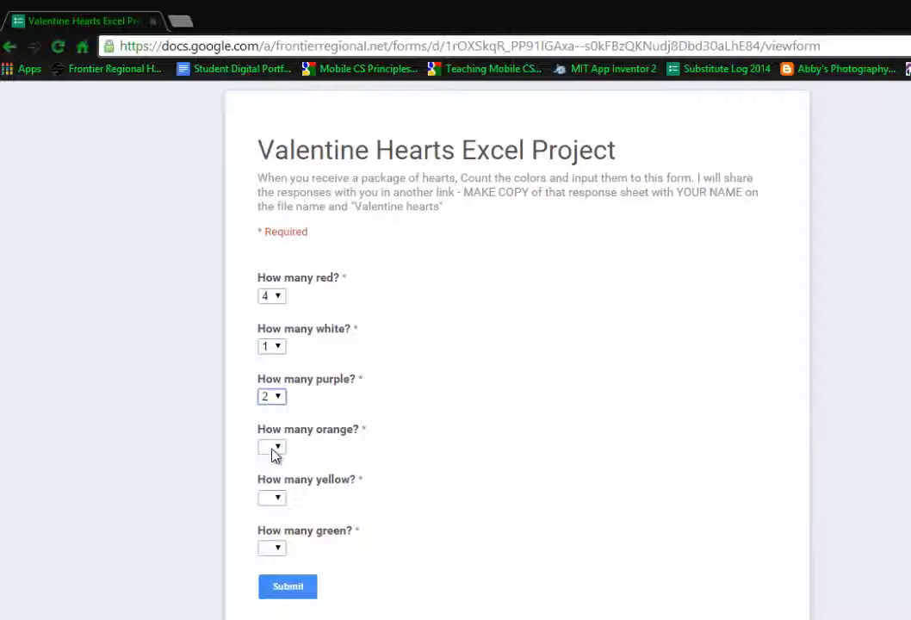
- Set the orange count to 1, yellow to 4 and green to 5, and submit the form
click(278, 447)
click(279, 487)
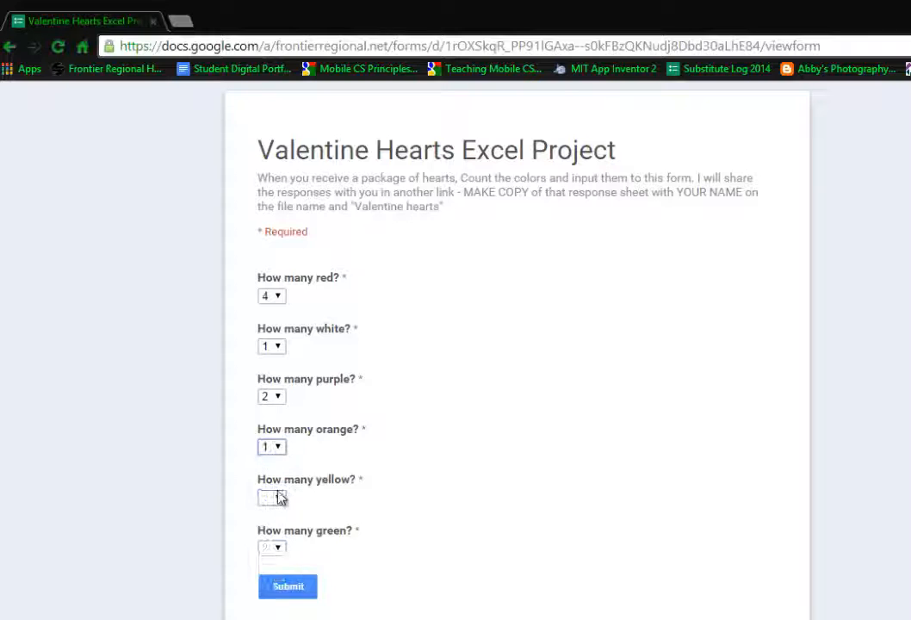
click(277, 498)
click(279, 577)
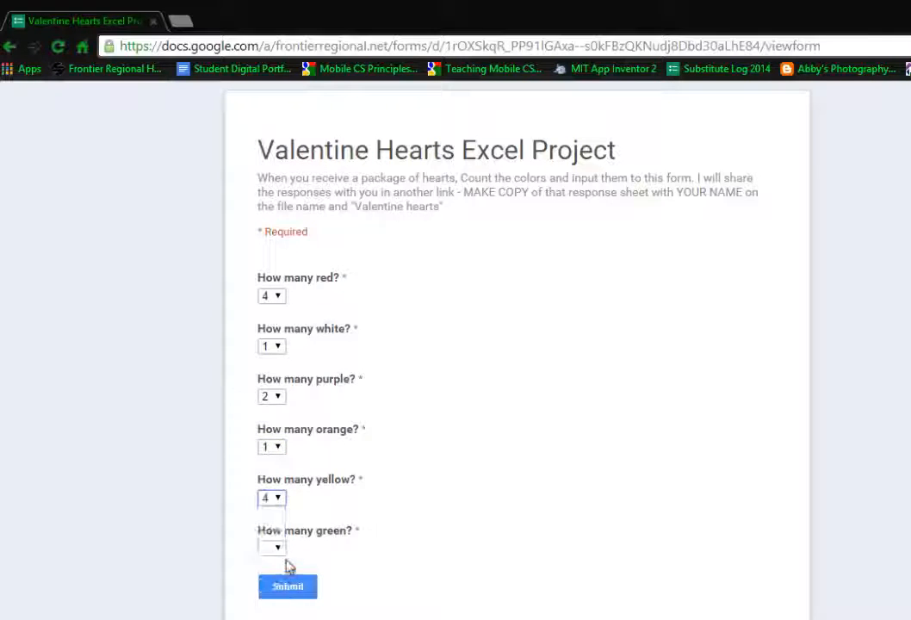
click(281, 547)
click(279, 501)
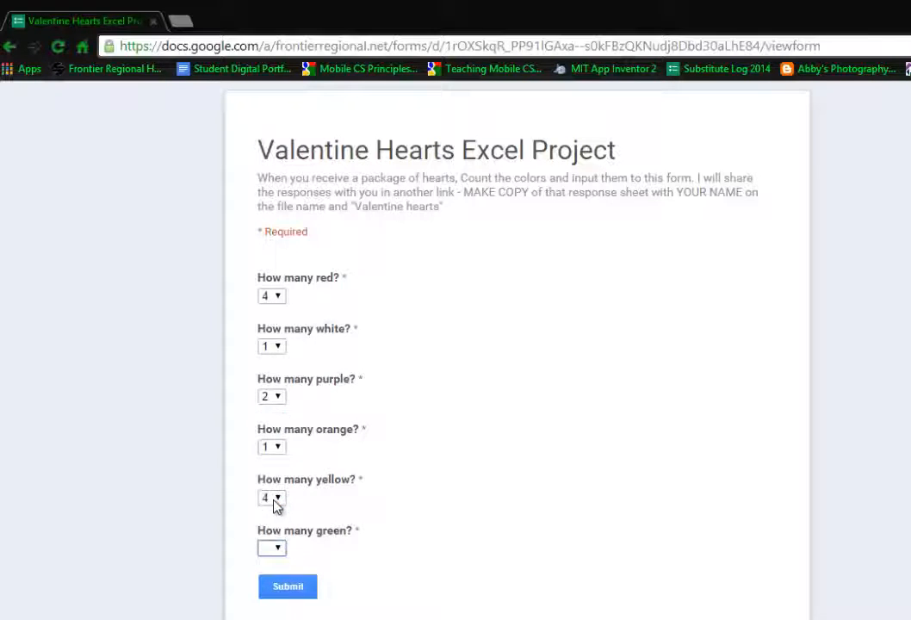
click(288, 587)
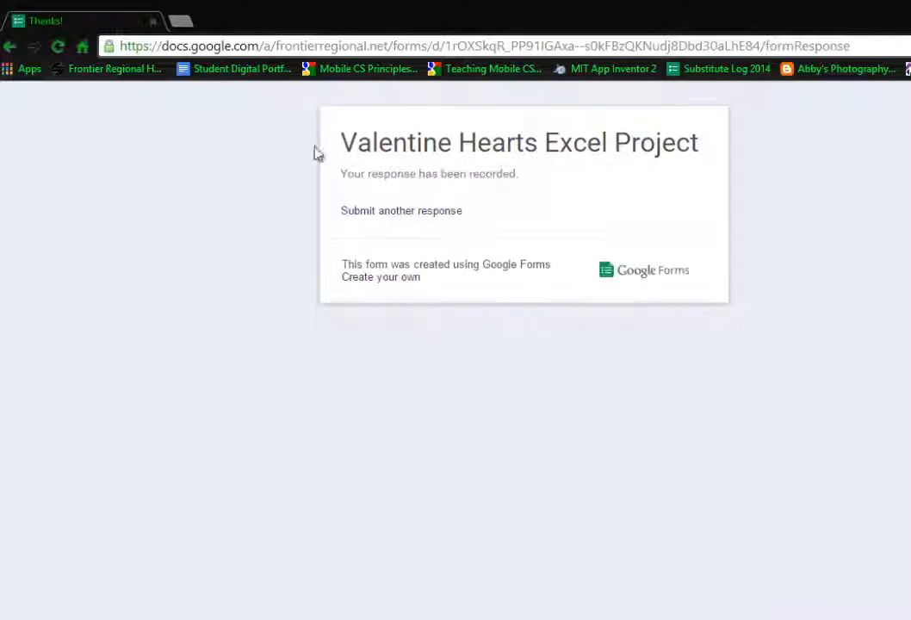
- Bring up the form responses spreadsheet and total the first response row in H2 with =SUM(B2:G2)
drag(301, 28, 0, 112)
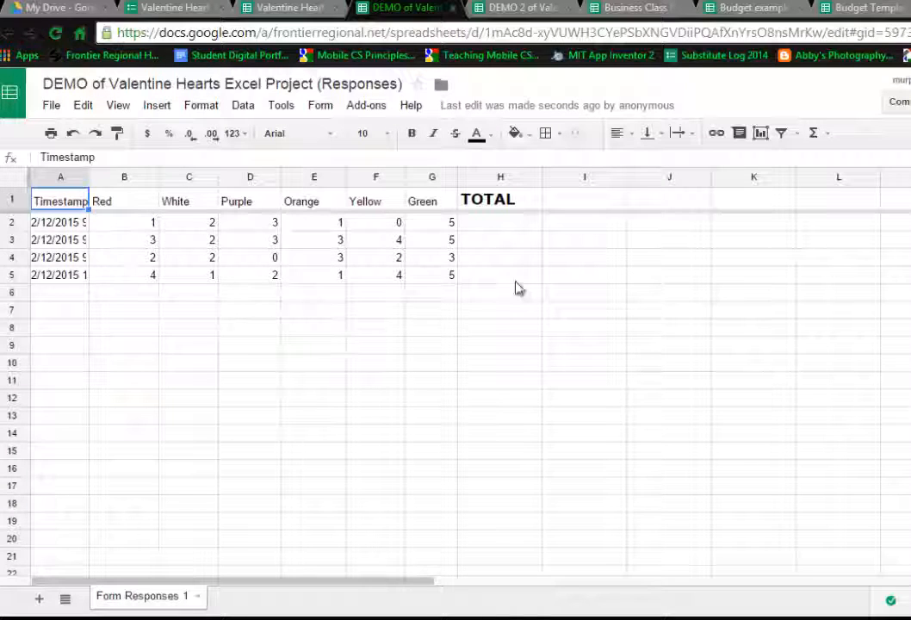
click(499, 226)
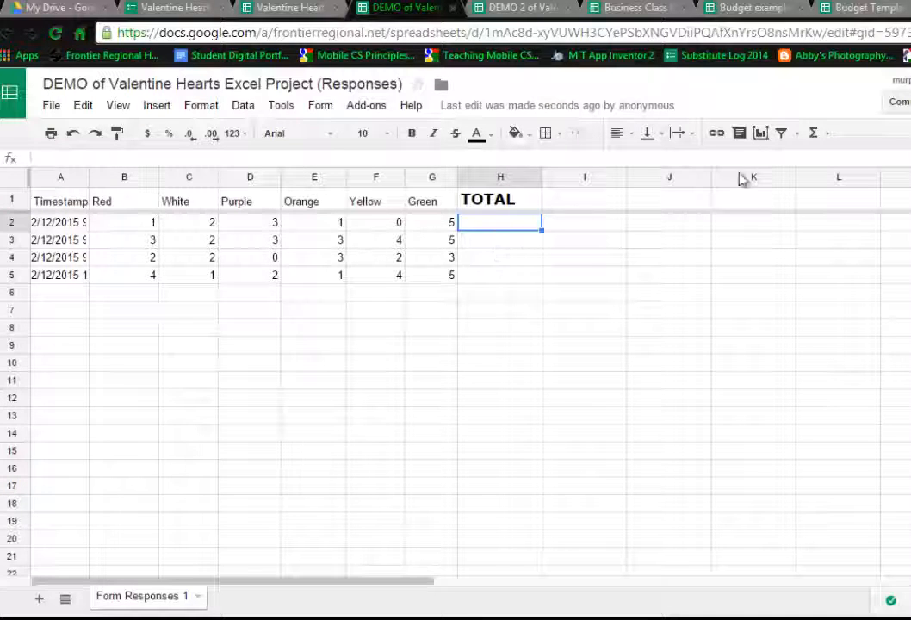
click(828, 136)
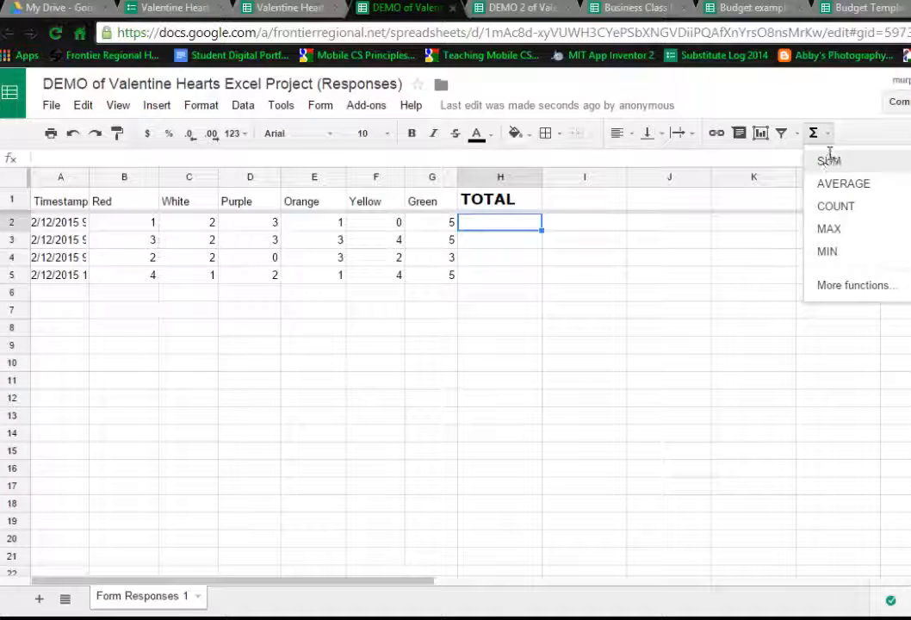
click(828, 160)
click(142, 227)
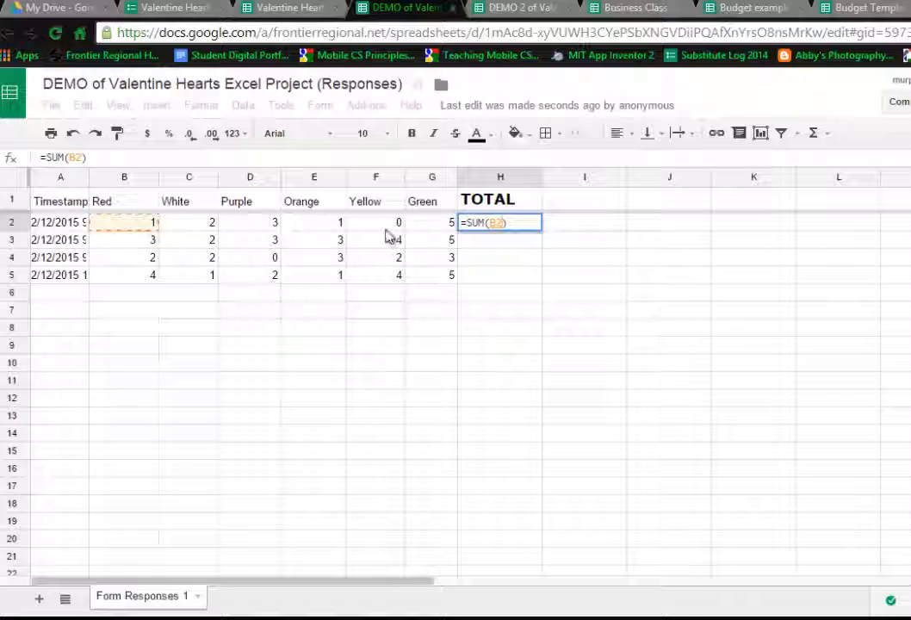
shift+click(433, 231)
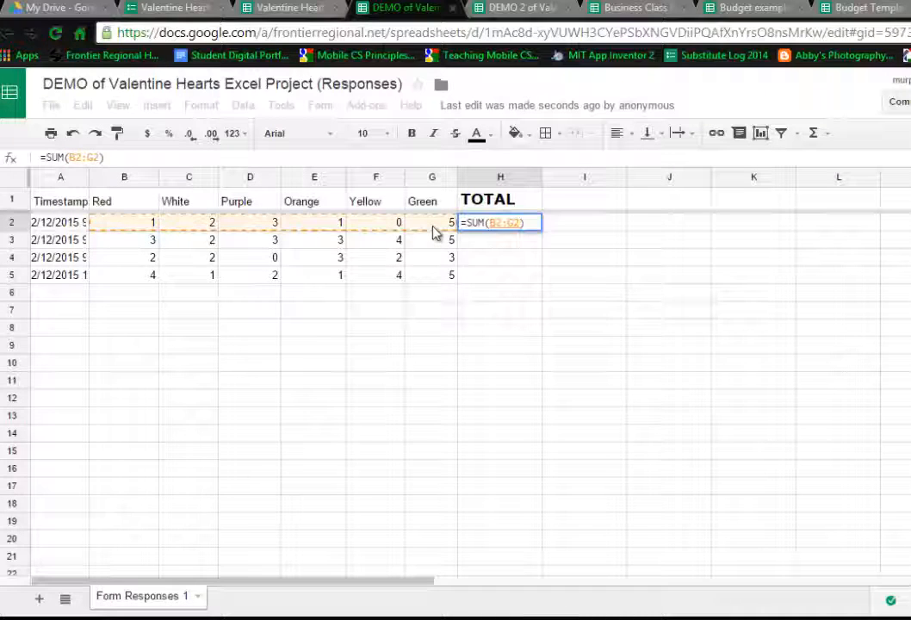
key(Return)
- Fill the SUM formula from H2 down through H5 in the TOTAL column
click(491, 228)
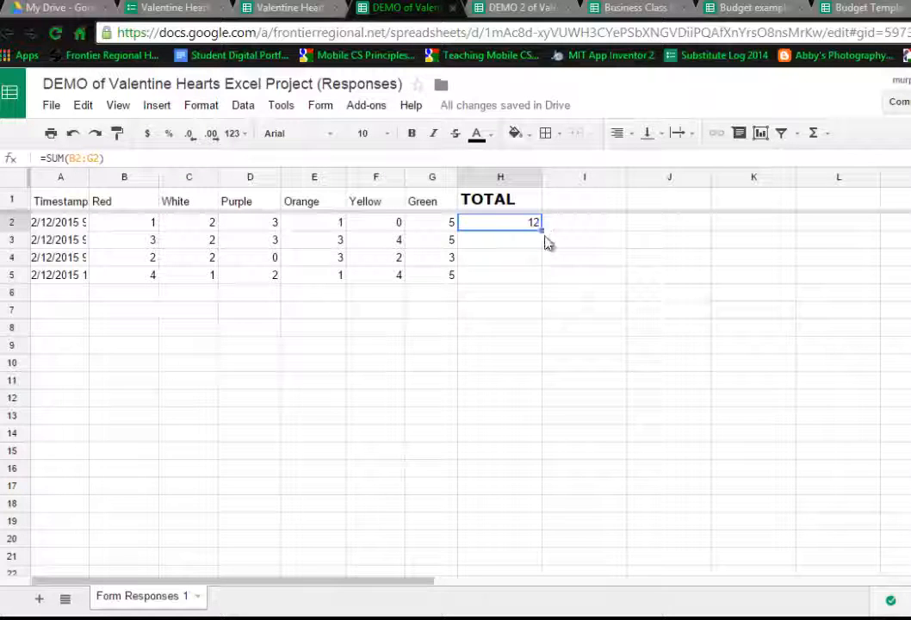
click(511, 242)
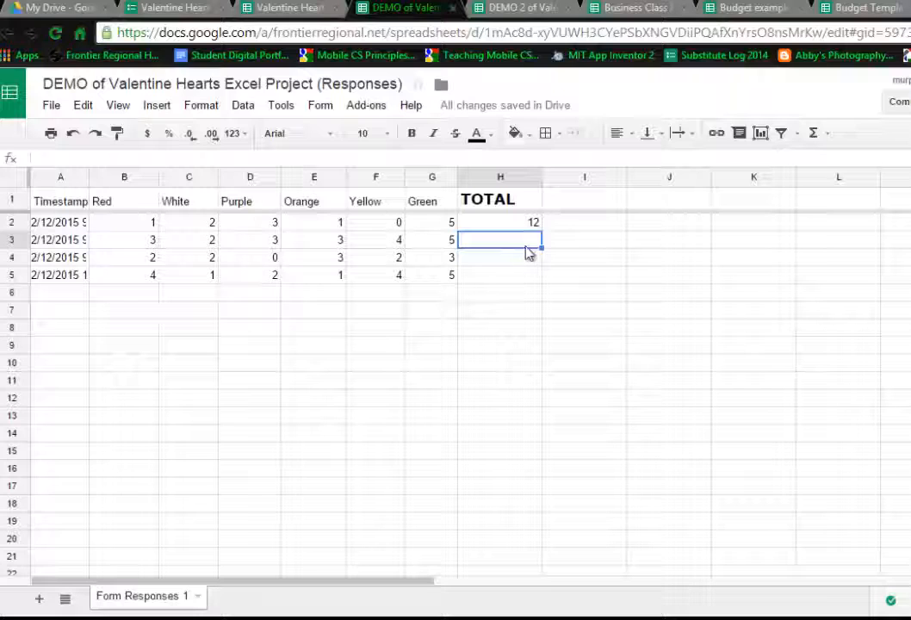
click(535, 225)
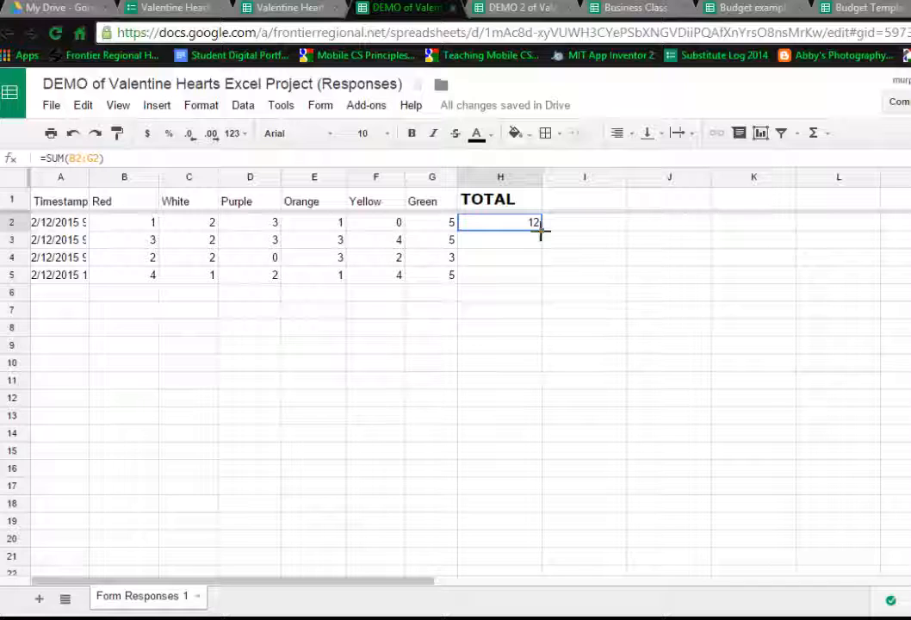
drag(541, 229, 522, 294)
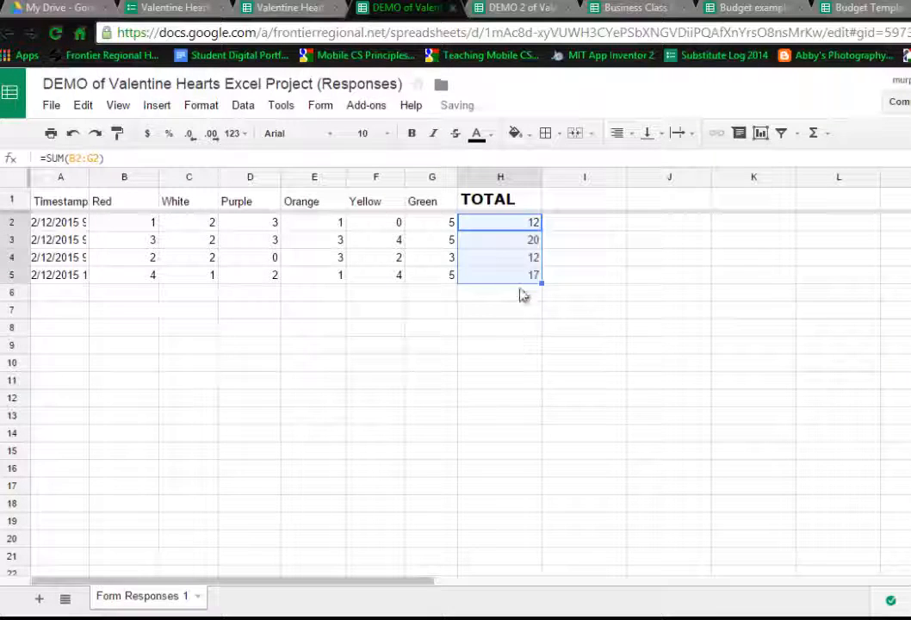
- Check the row formulas in the TOTAL column, from H2 to H5, against the response data
click(508, 242)
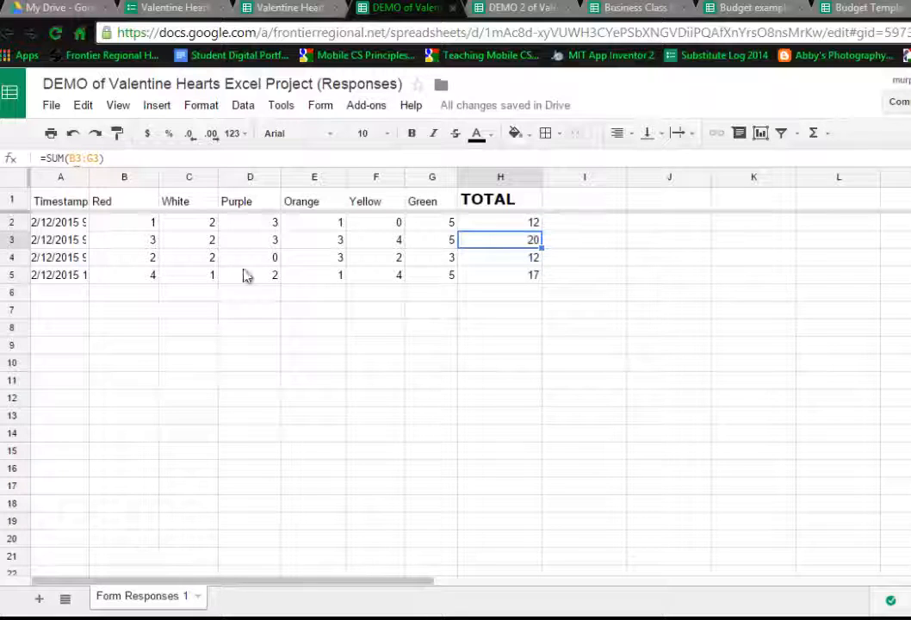
click(181, 258)
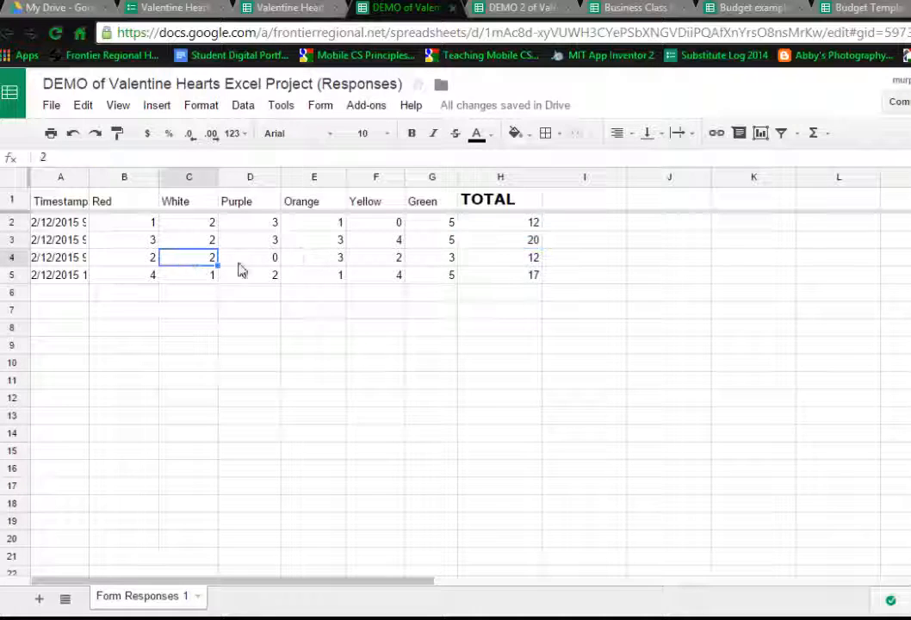
click(511, 258)
click(533, 275)
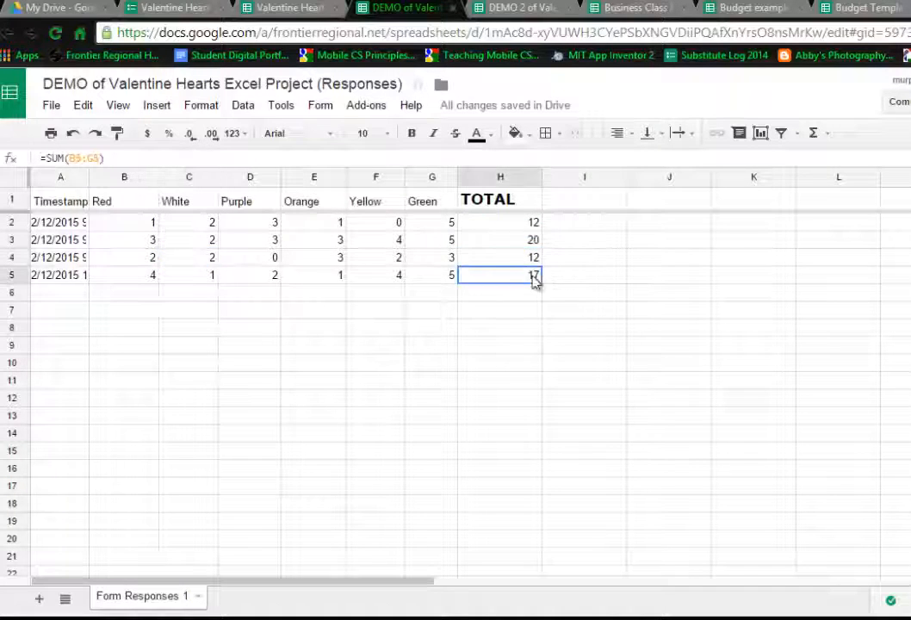
click(533, 228)
click(523, 273)
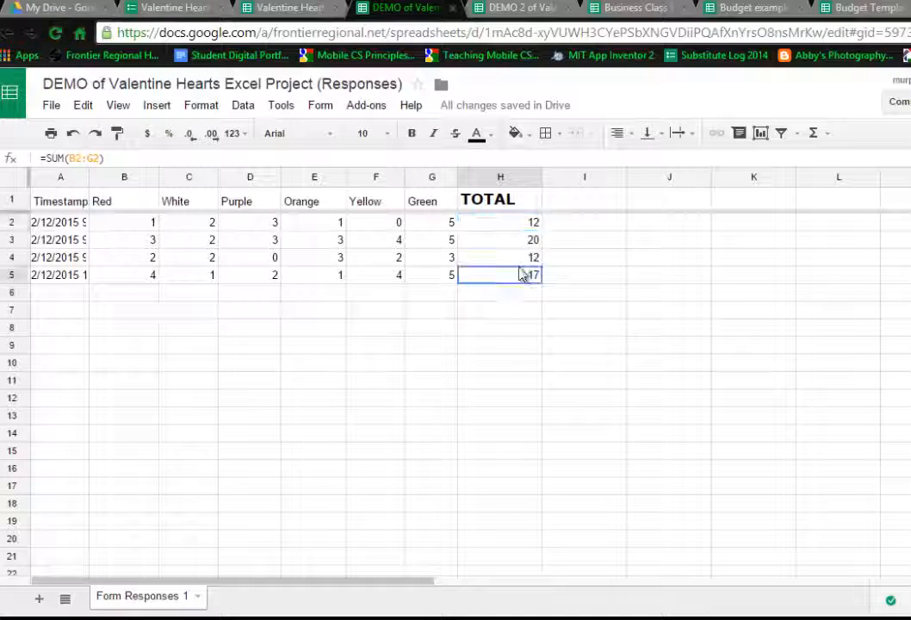
click(517, 222)
- Center-align the TOTAL heading and the row totals in H1:H5
click(516, 205)
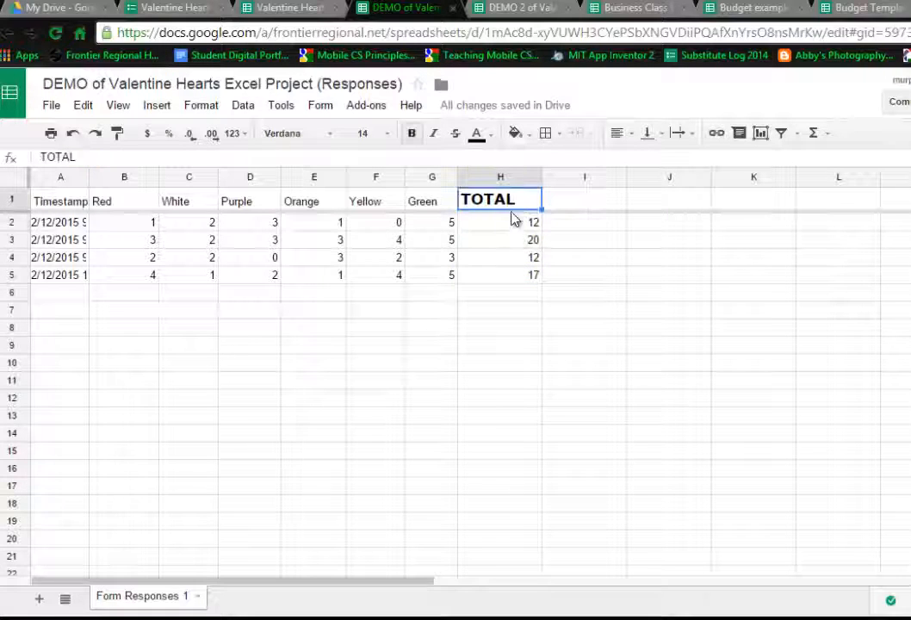
shift+click(508, 279)
click(620, 134)
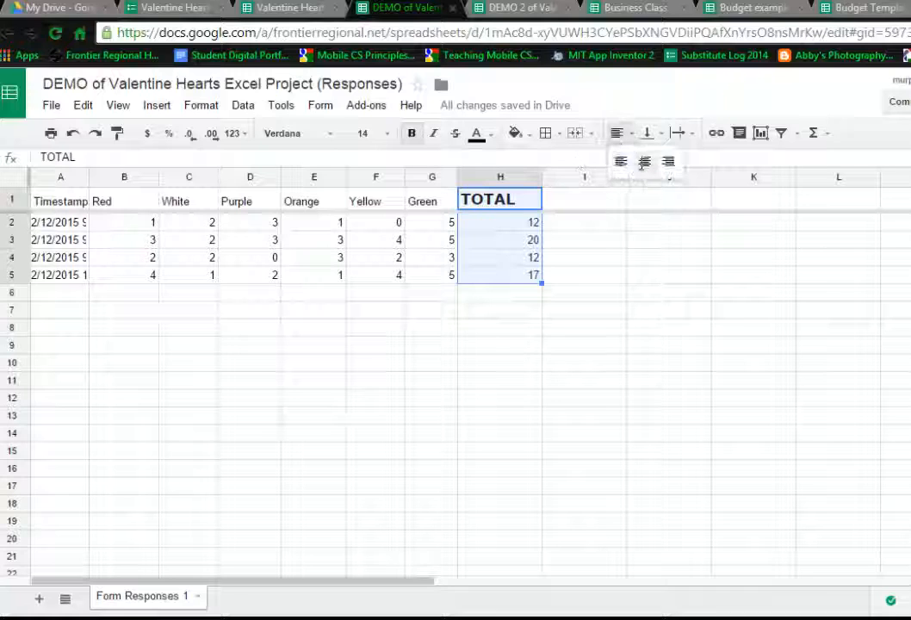
click(644, 162)
click(534, 257)
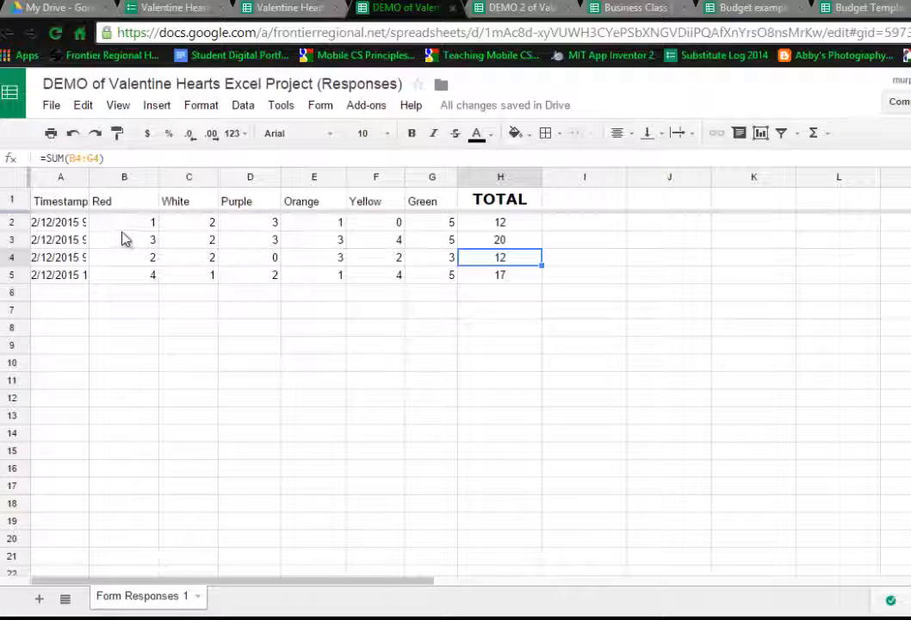
- Total the Red column in cell B7 with =SUM(B2:B5)
click(131, 310)
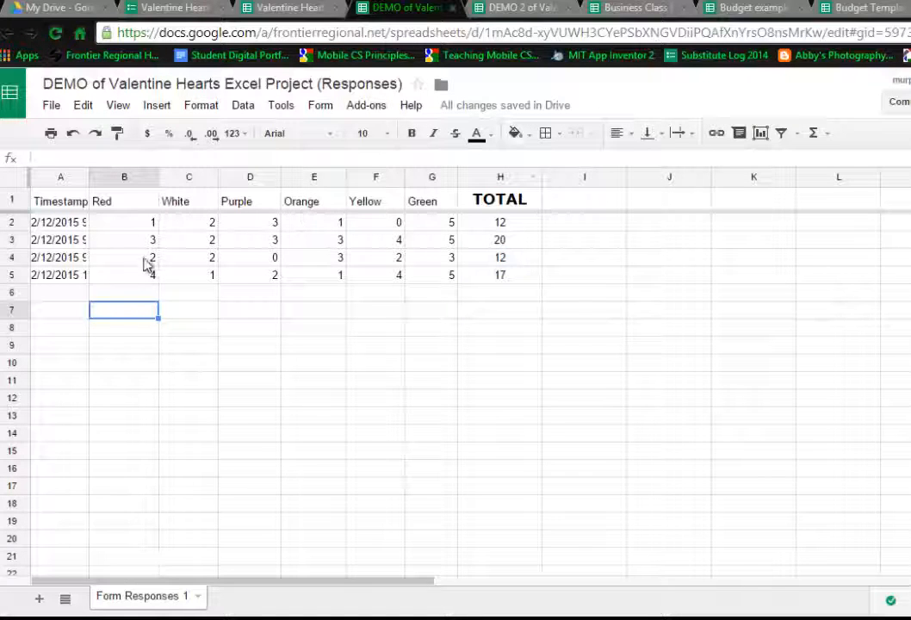
click(827, 134)
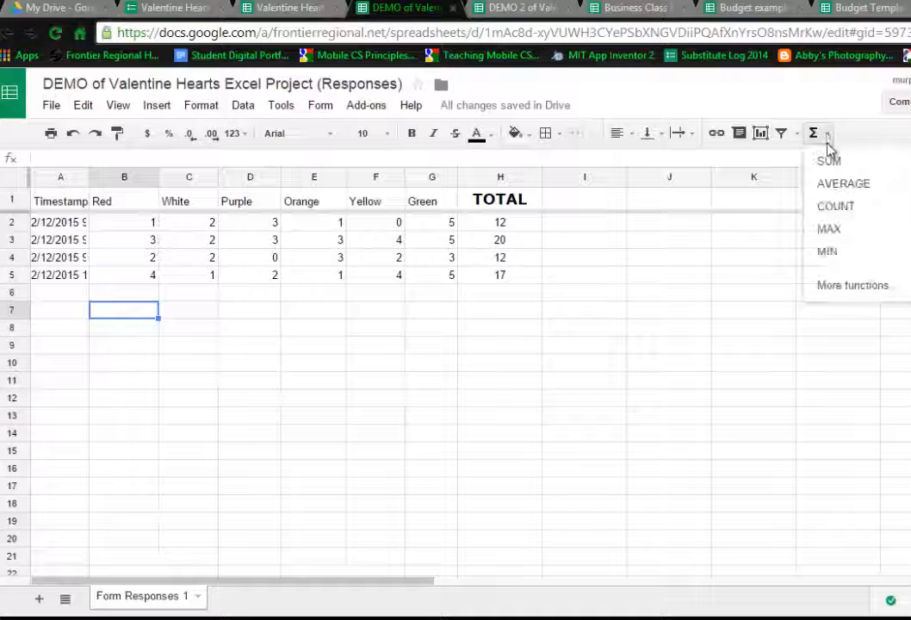
click(828, 159)
click(126, 226)
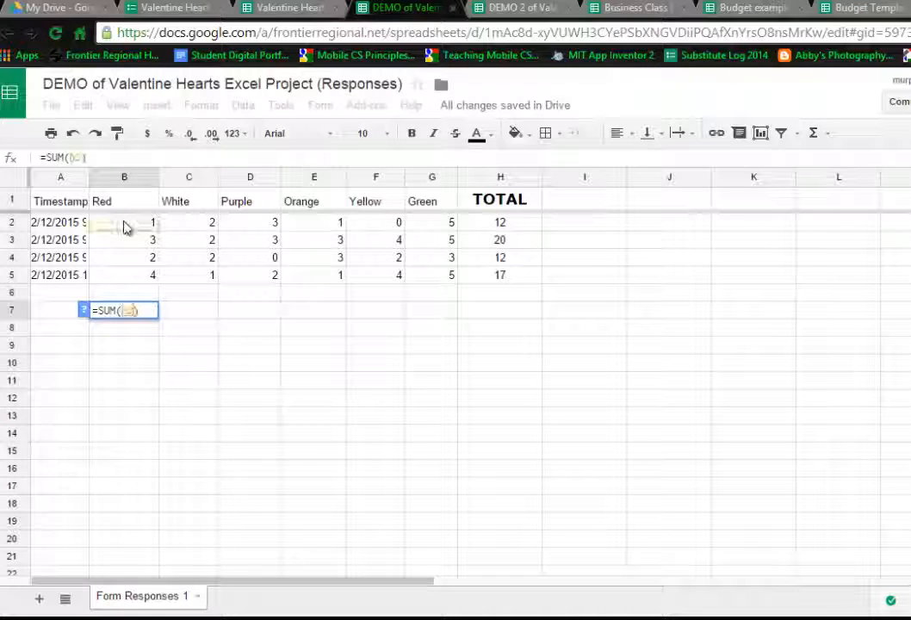
drag(134, 268, 134, 278)
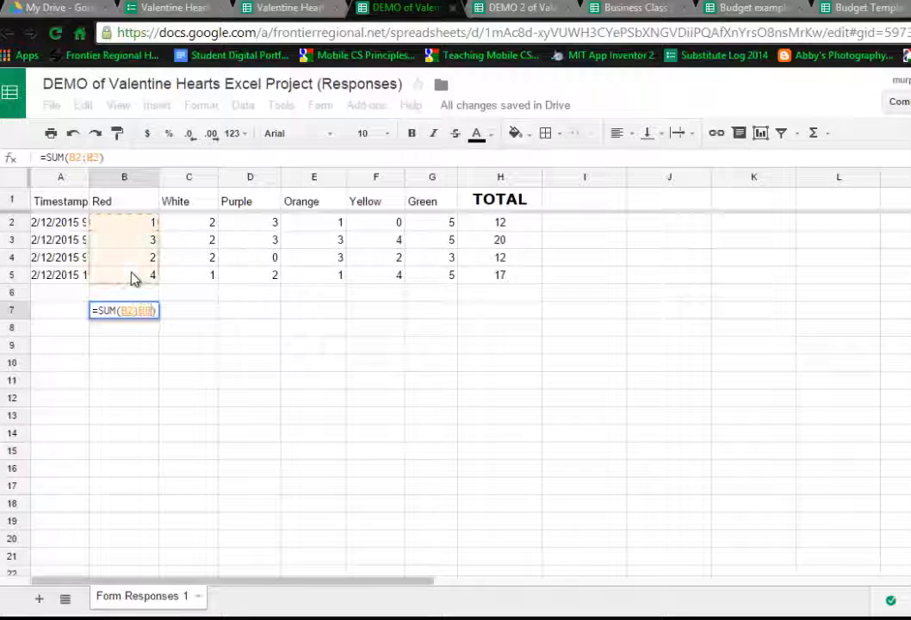
key(Return)
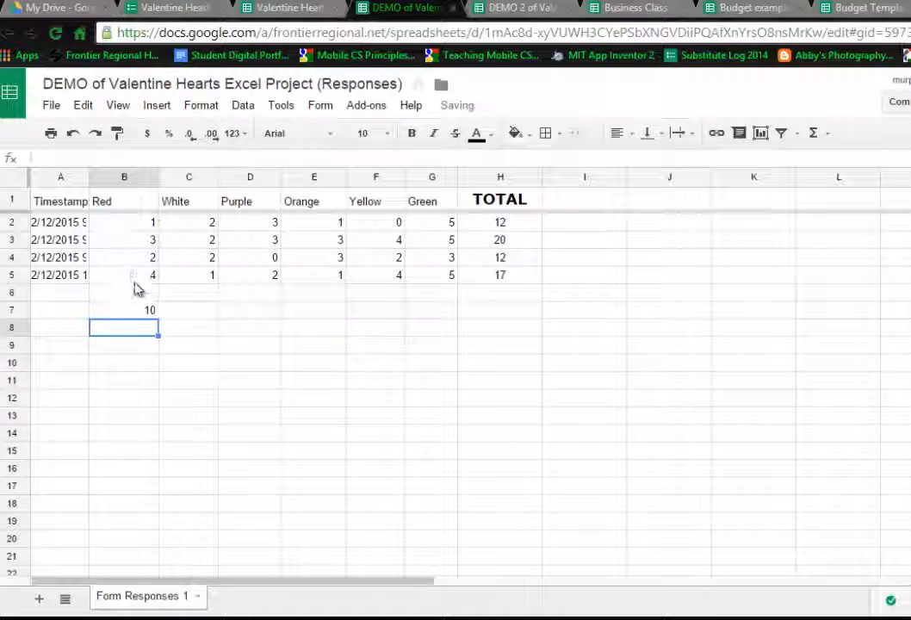
- Try to total the White column in cell C7 with the SUM function
click(177, 313)
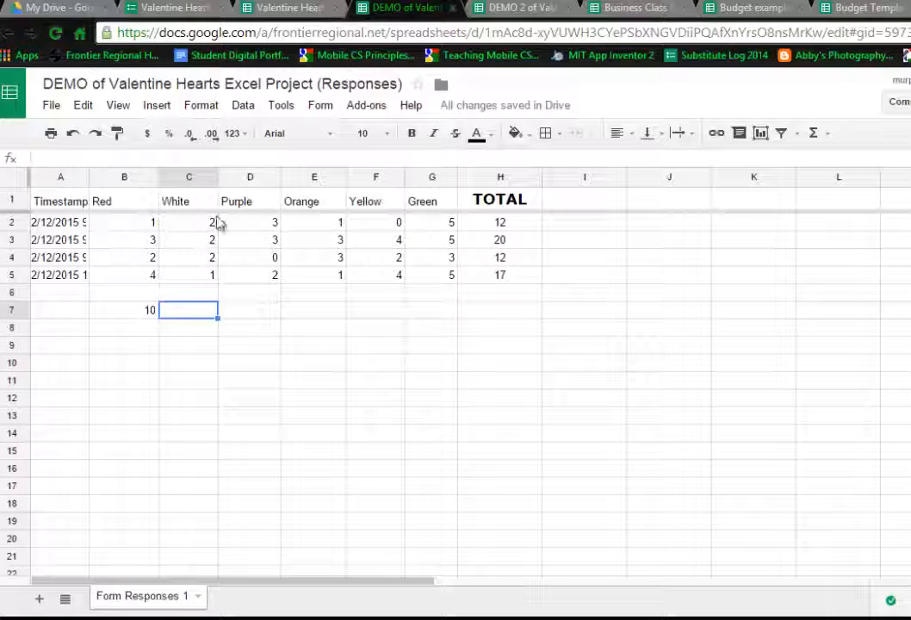
click(813, 135)
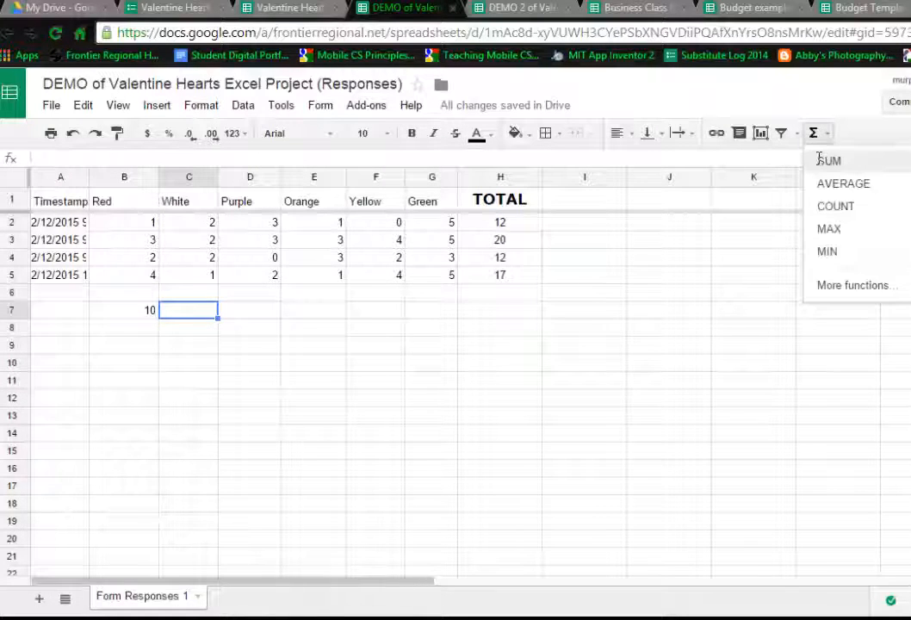
click(820, 160)
drag(185, 223, 200, 263)
click(197, 279)
key(Return)
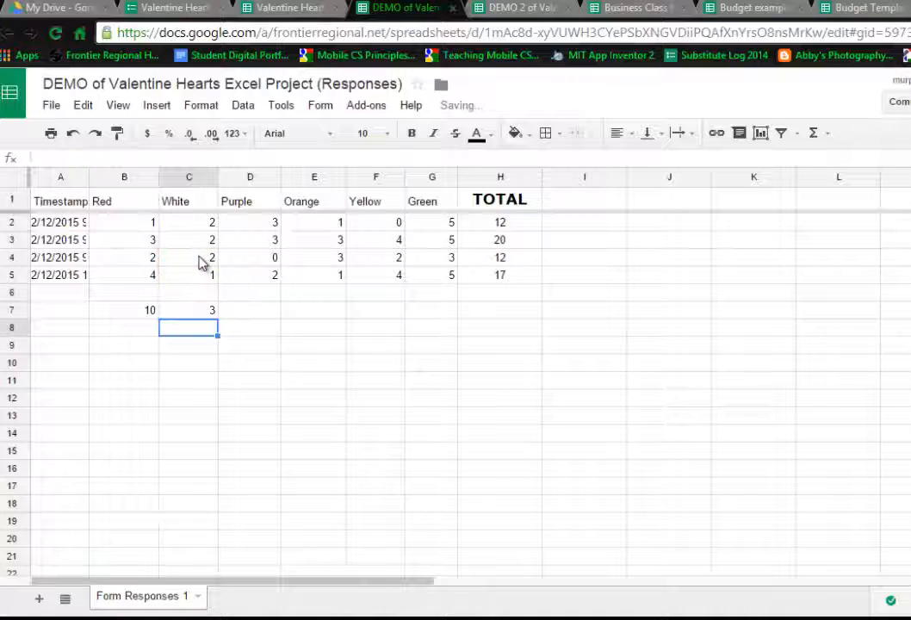
- Replace the White column total in C7 with =SUM(C2:C5)
click(186, 315)
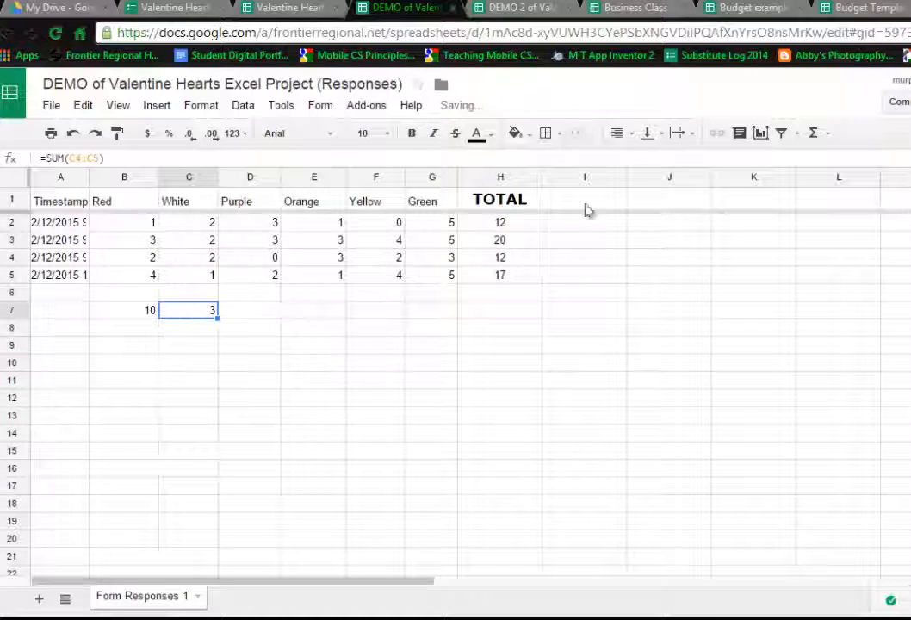
click(827, 133)
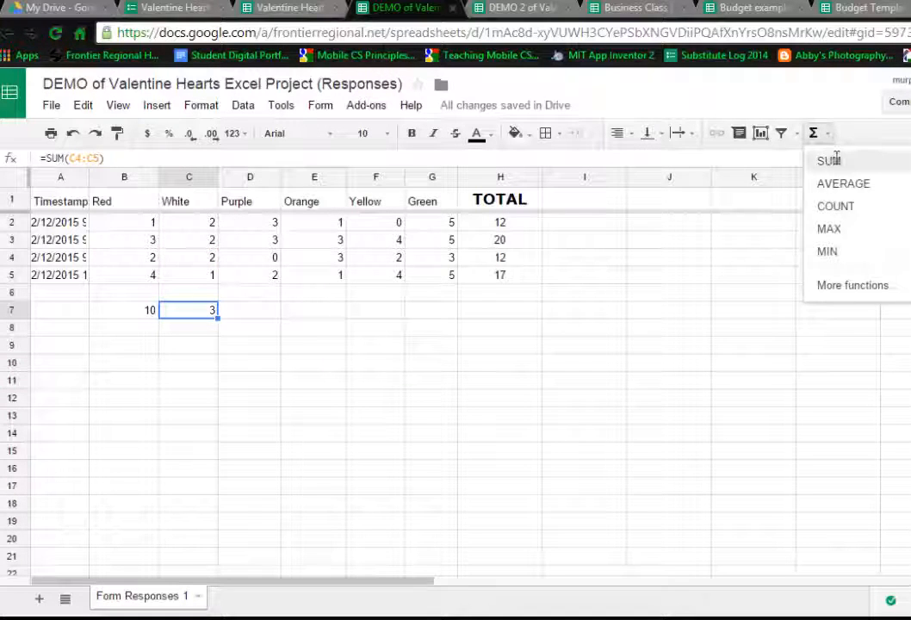
click(836, 160)
drag(197, 223, 199, 274)
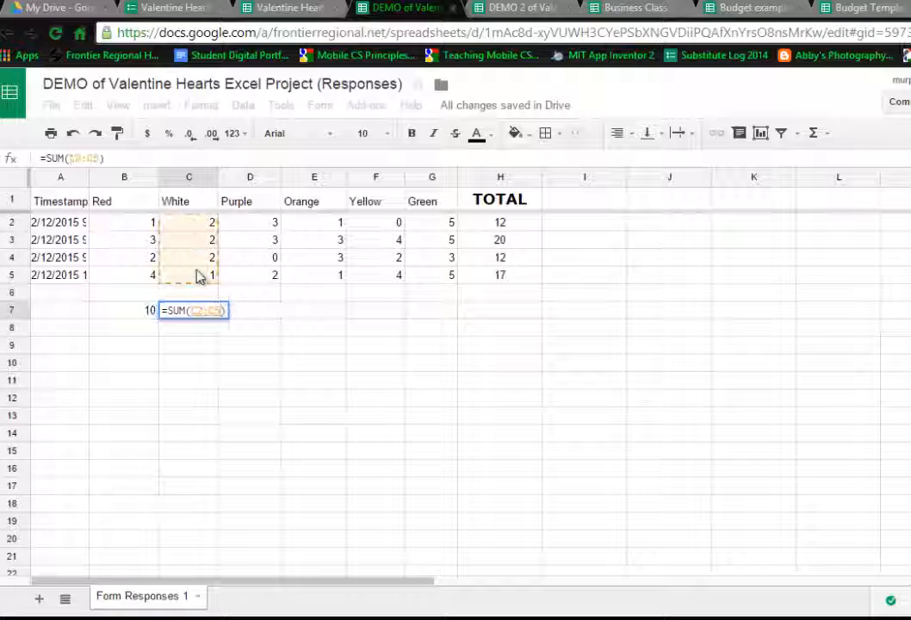
key(Return)
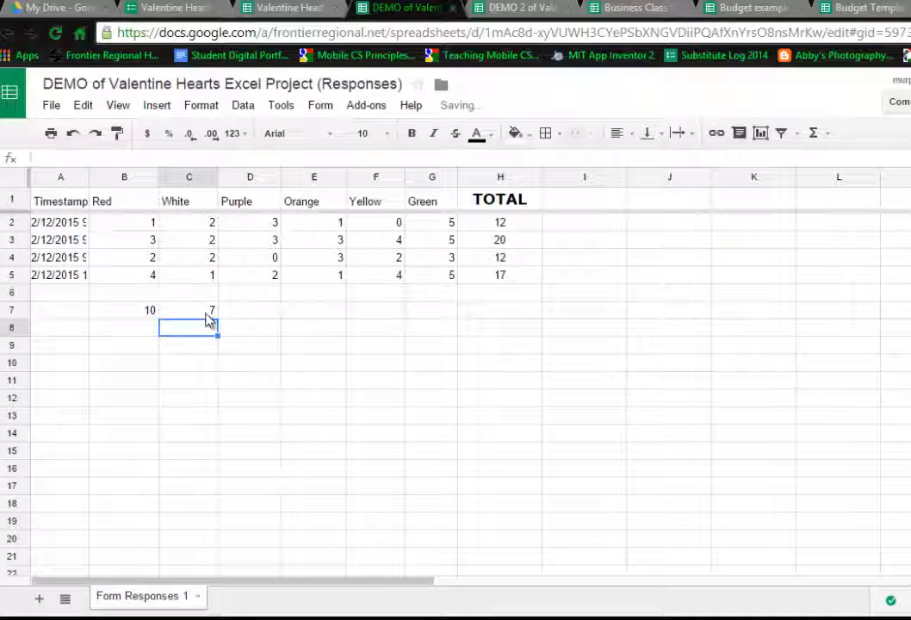
- Fill the White total formula from C7 across to G7 to total the Purple, Orange, Yellow and Green columns
click(211, 314)
drag(216, 317, 448, 317)
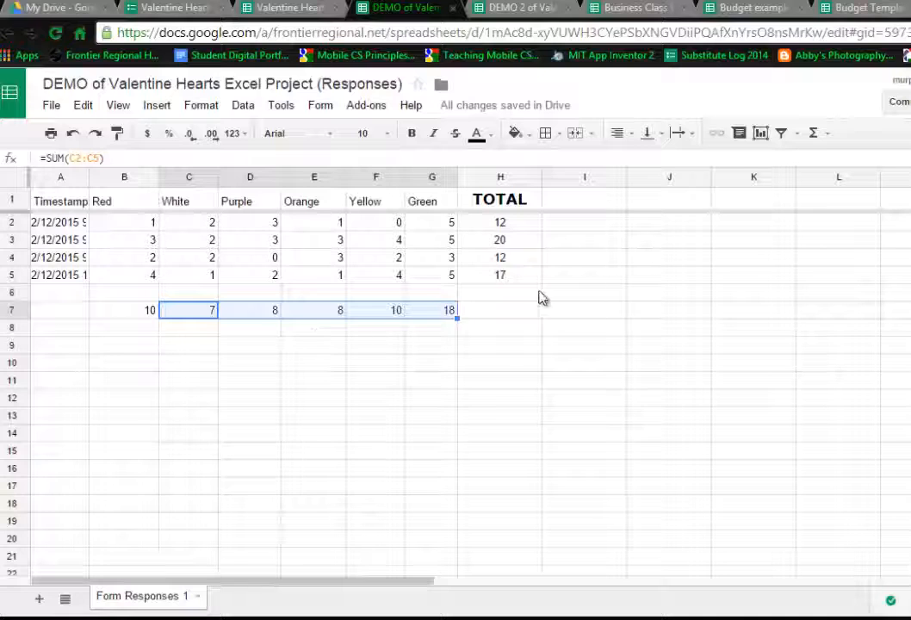
click(506, 319)
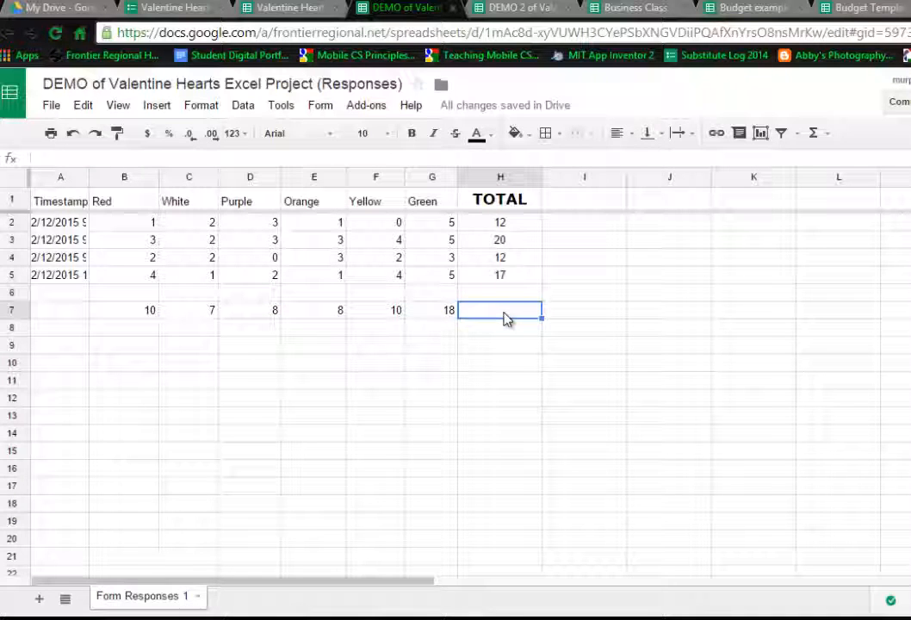
drag(375, 339, 376, 327)
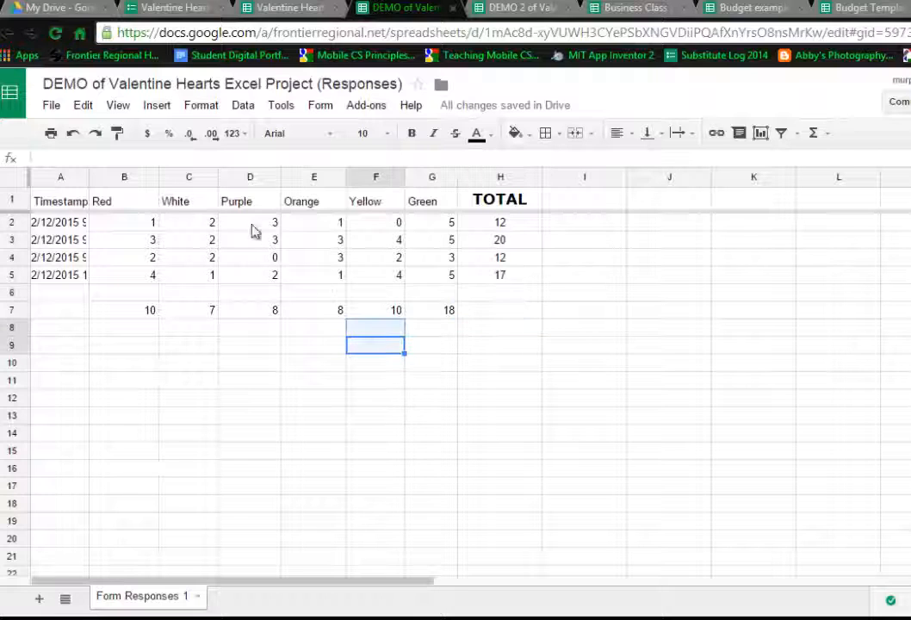
- Try a clustered column chart of the response data in B1:G5 and inspect its bars in the preview
drag(132, 208, 436, 284)
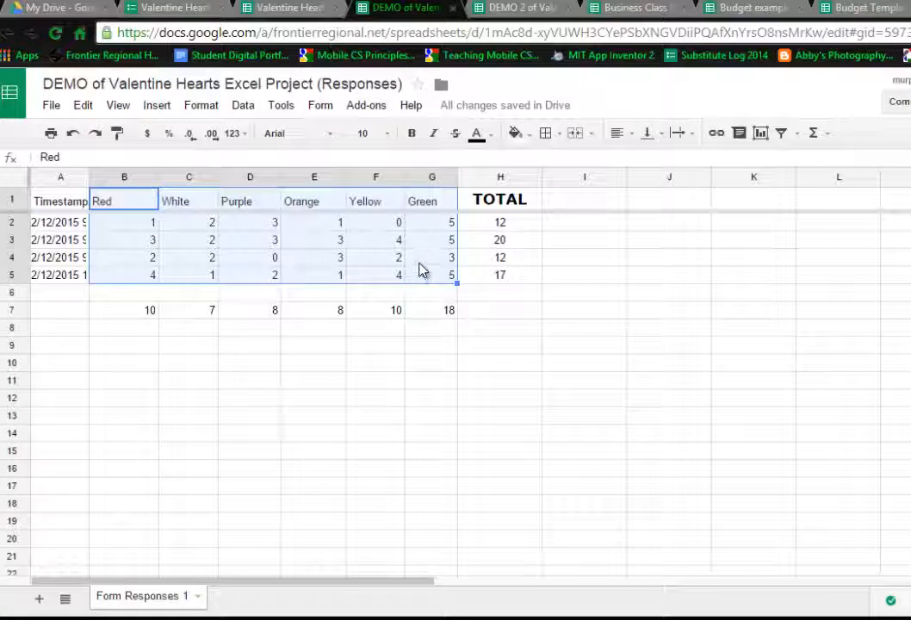
click(164, 105)
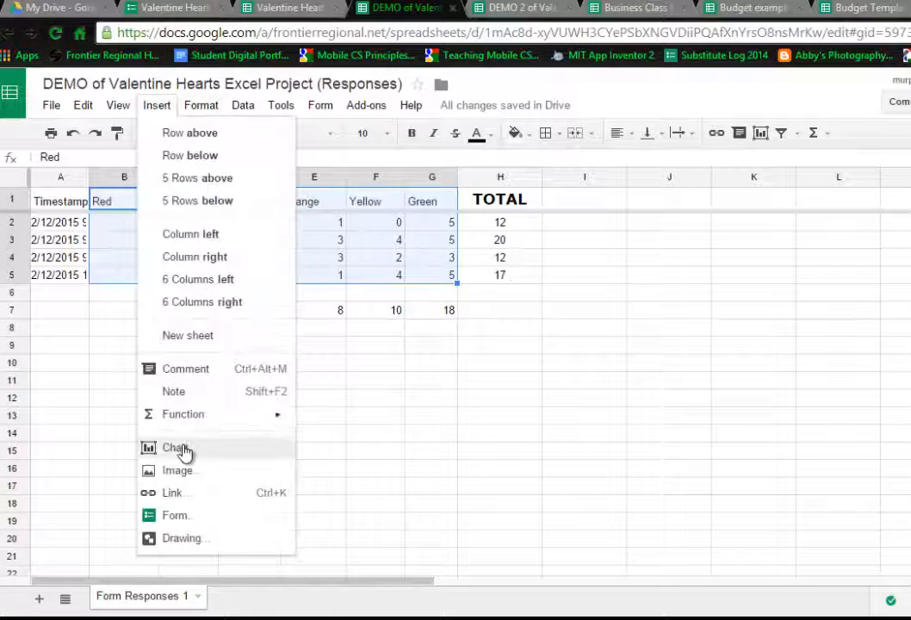
click(182, 451)
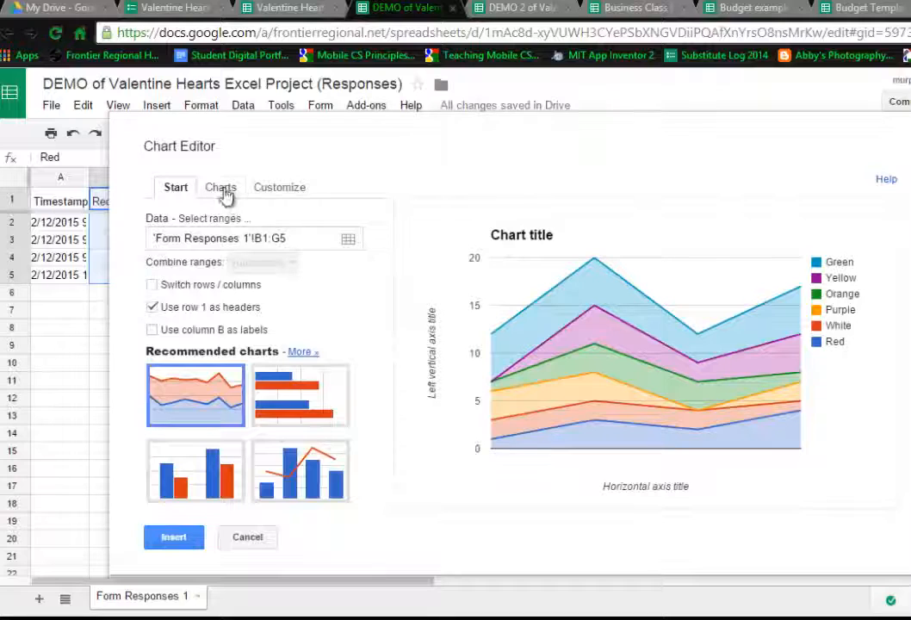
click(223, 192)
click(240, 364)
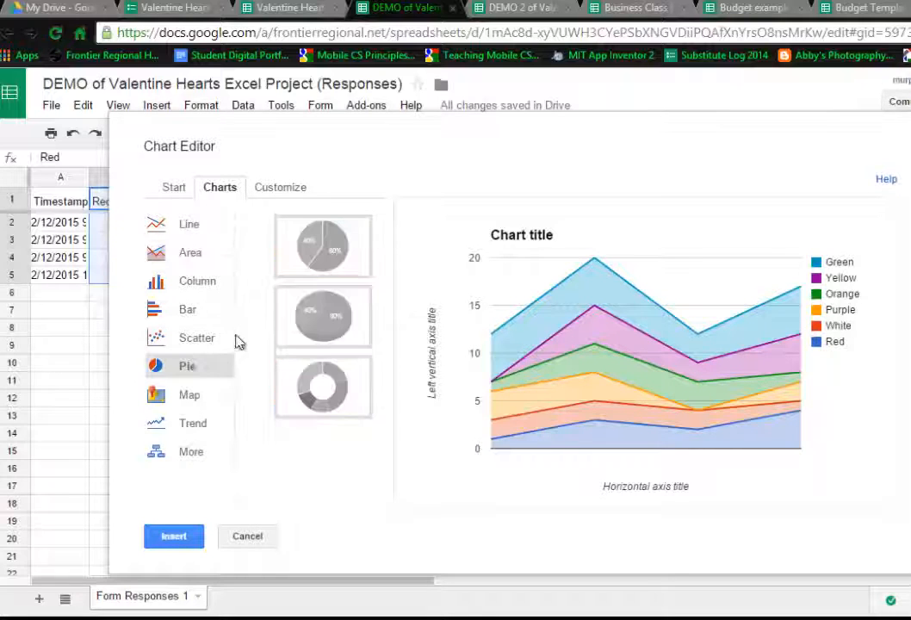
click(194, 285)
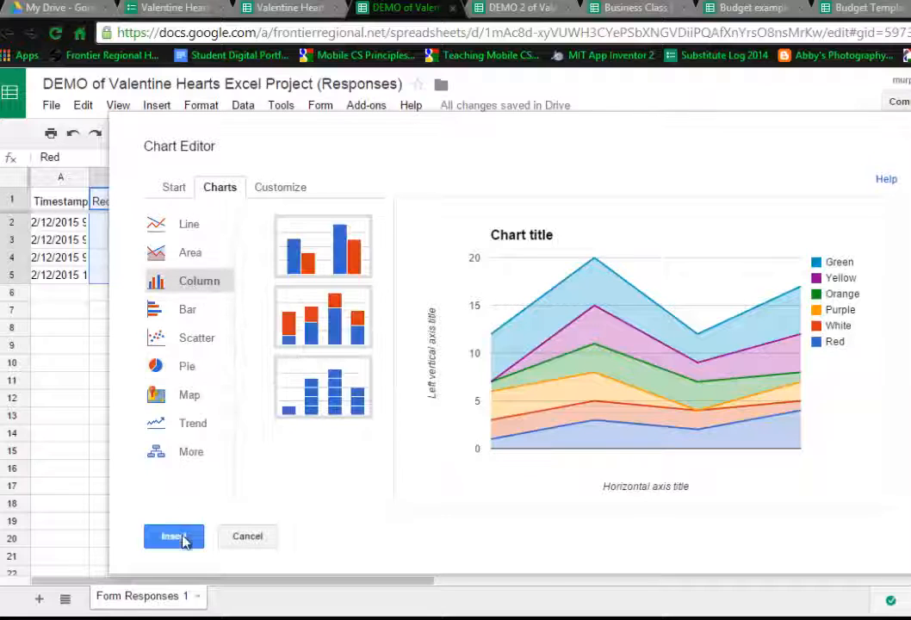
click(339, 221)
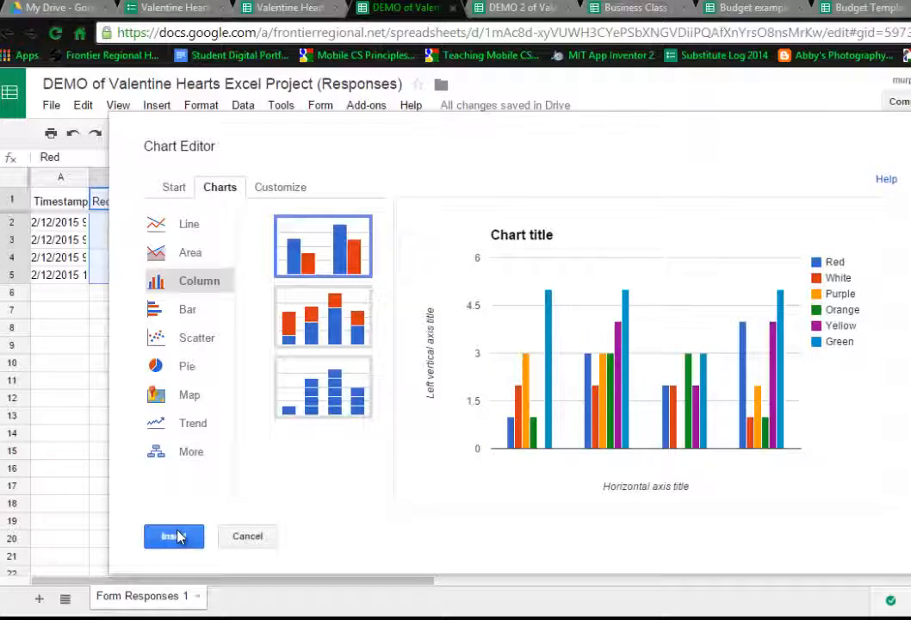
mouse_move(626, 439)
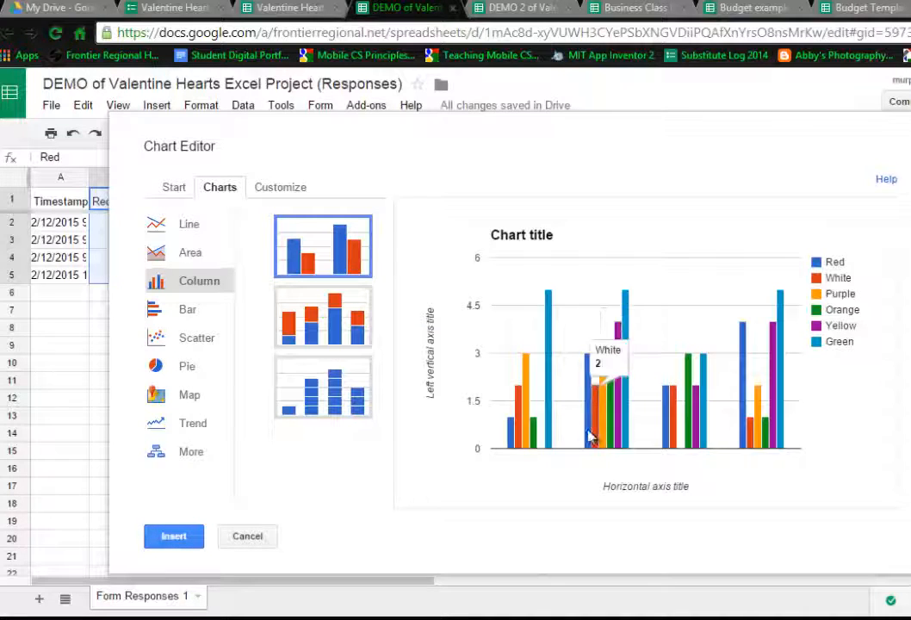
mouse_move(535, 439)
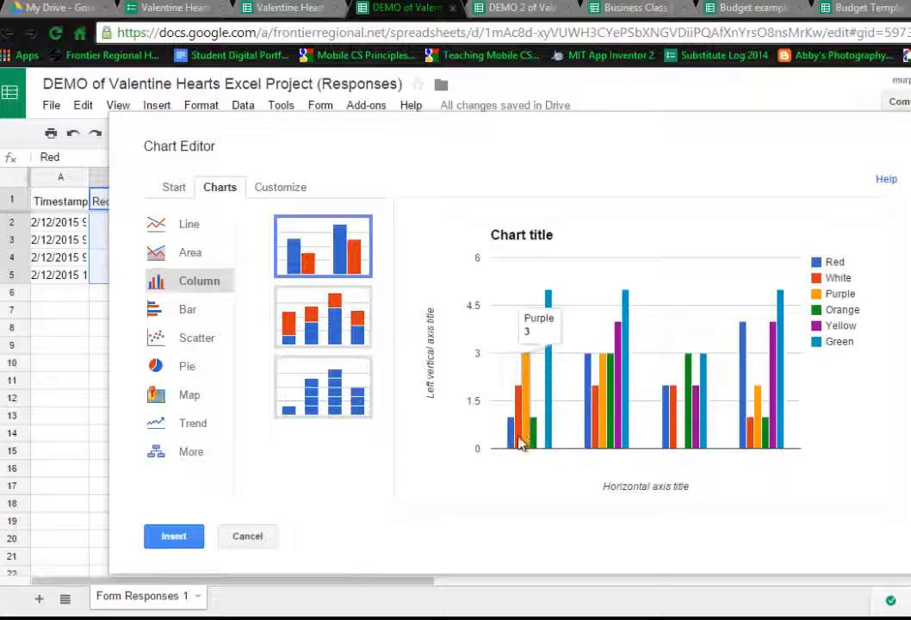
mouse_move(671, 434)
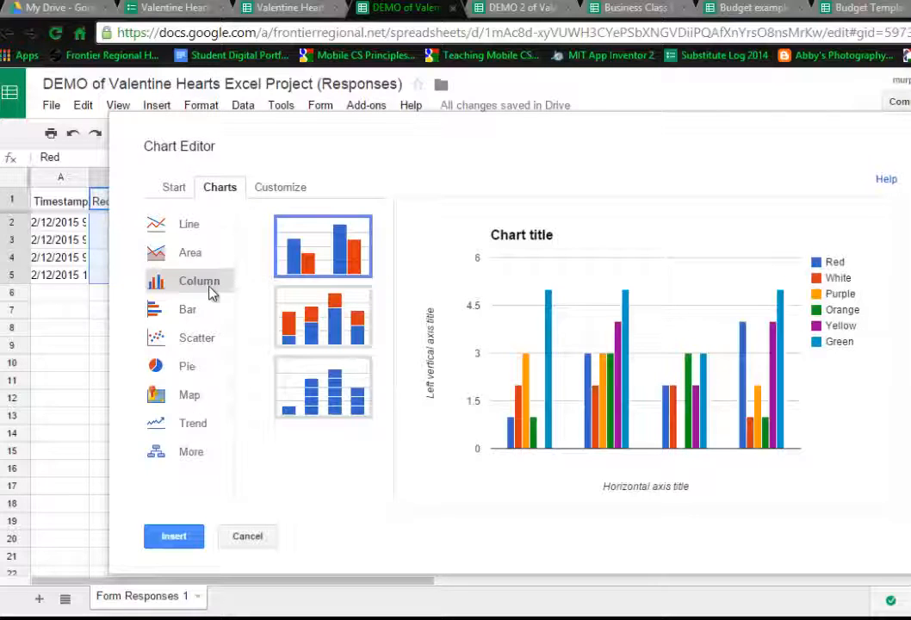
- Try switching the chart's rows and columns, and discard the chart without inserting it
click(269, 189)
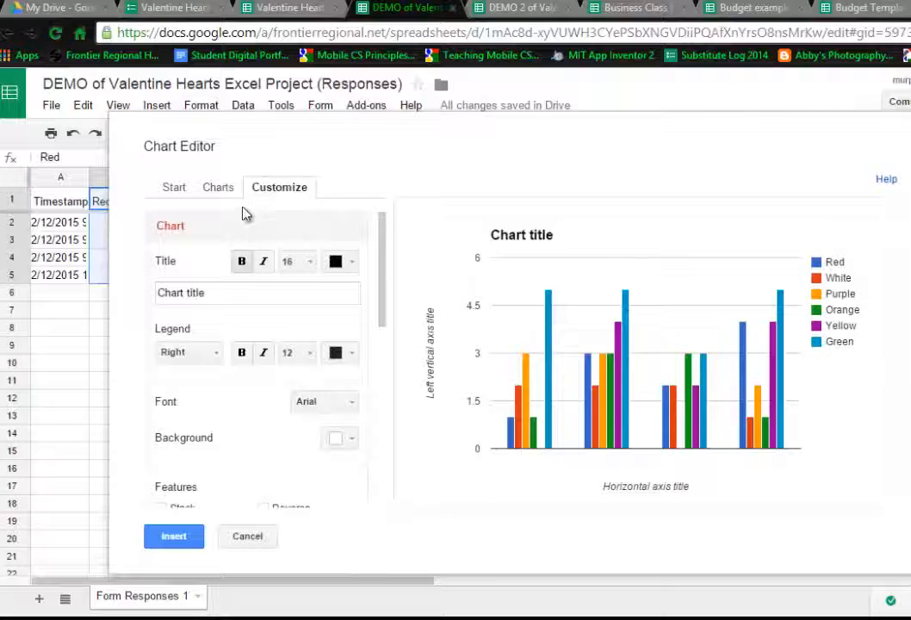
click(220, 190)
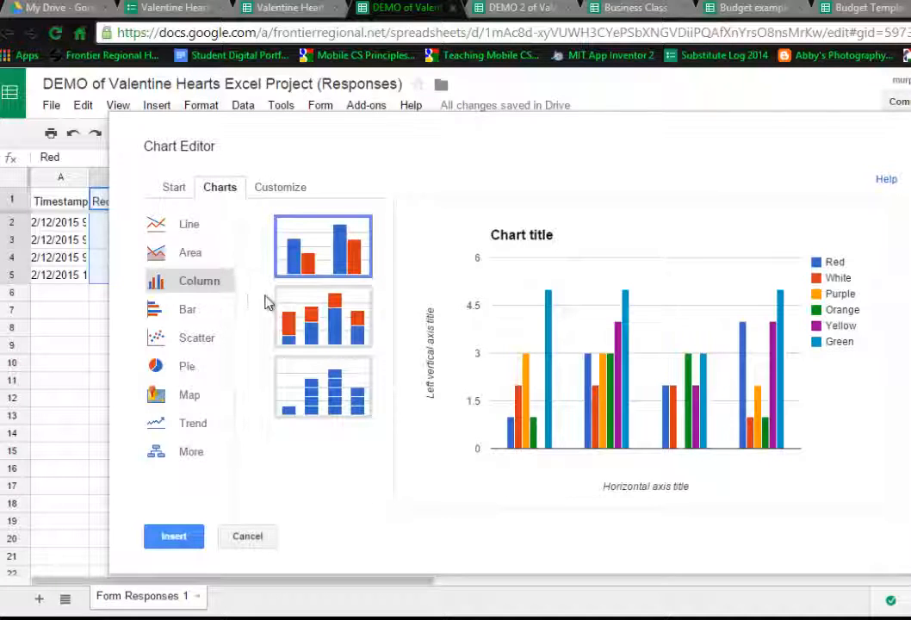
click(178, 191)
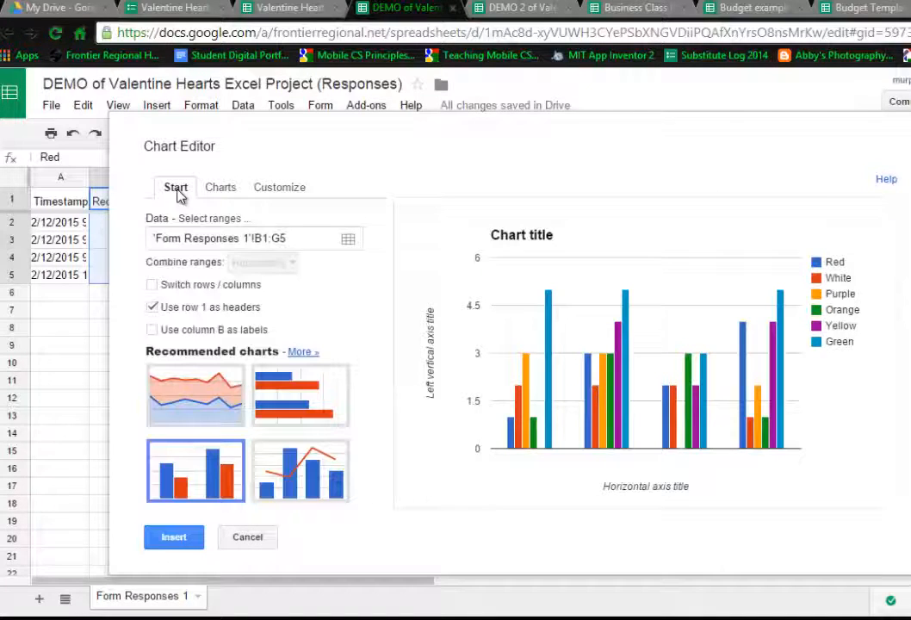
click(152, 285)
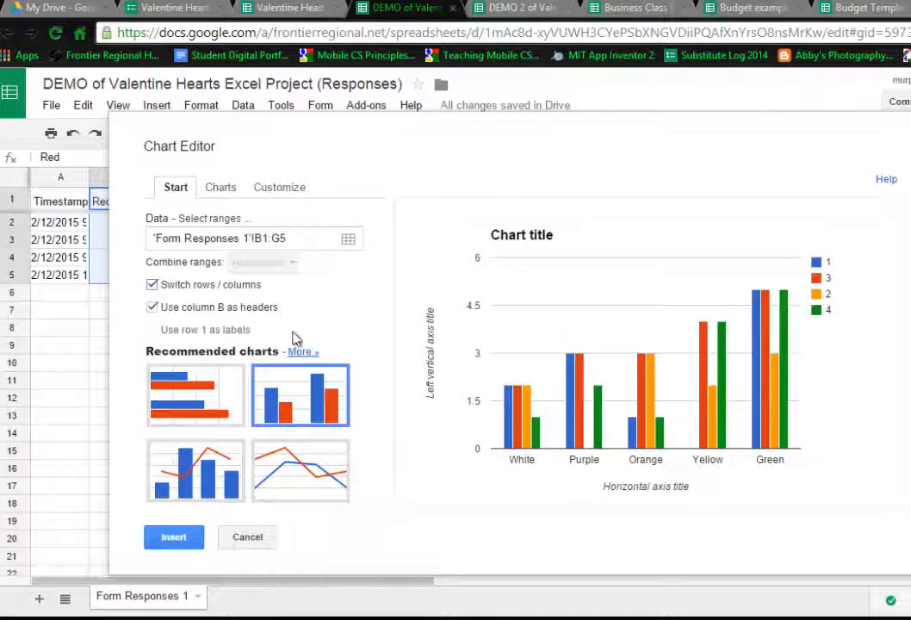
click(247, 539)
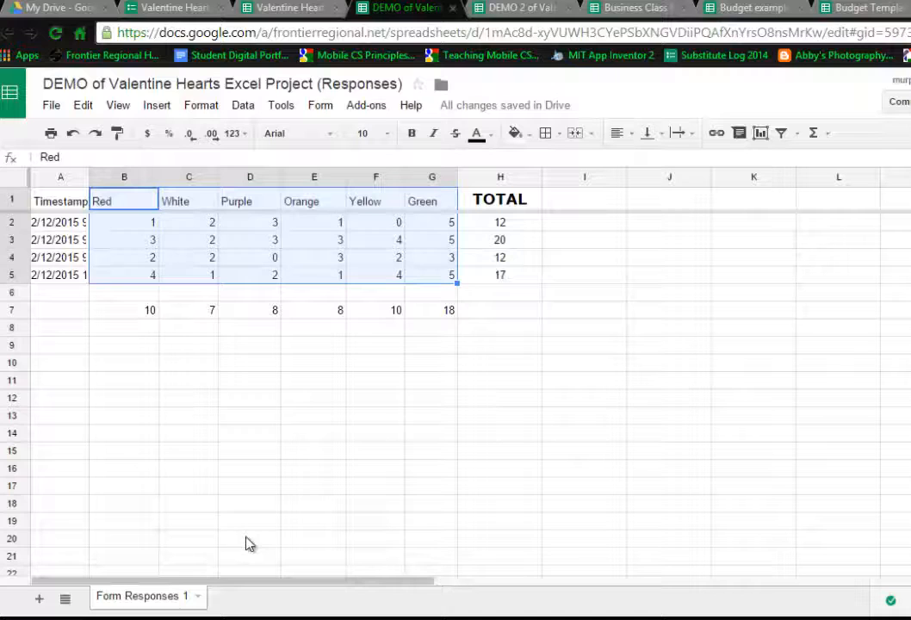
click(279, 436)
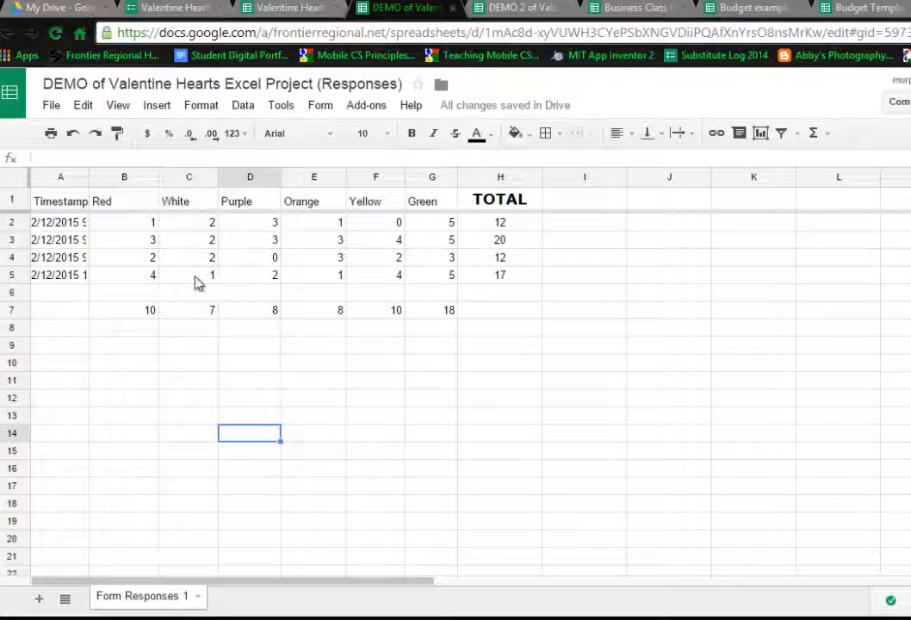
- Copy the color headings in B1:G1 to row 11, starting at B11
click(135, 206)
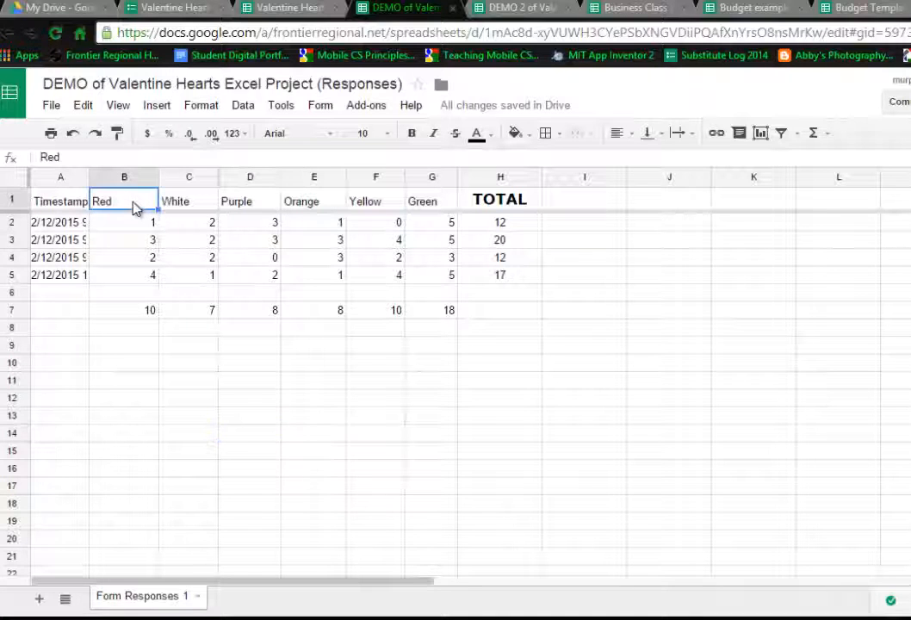
shift+click(432, 210)
right_click(433, 207)
click(451, 185)
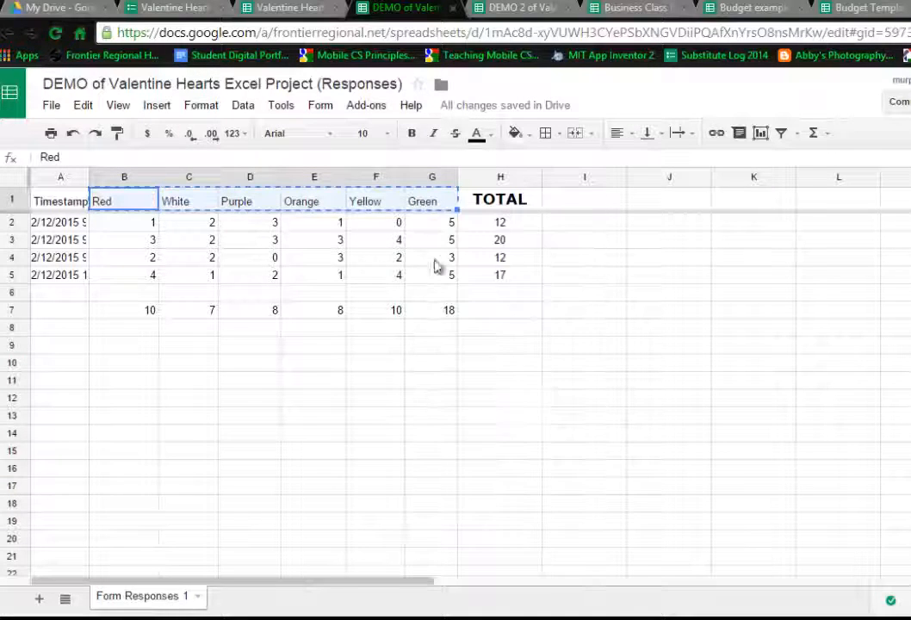
right_click(145, 380)
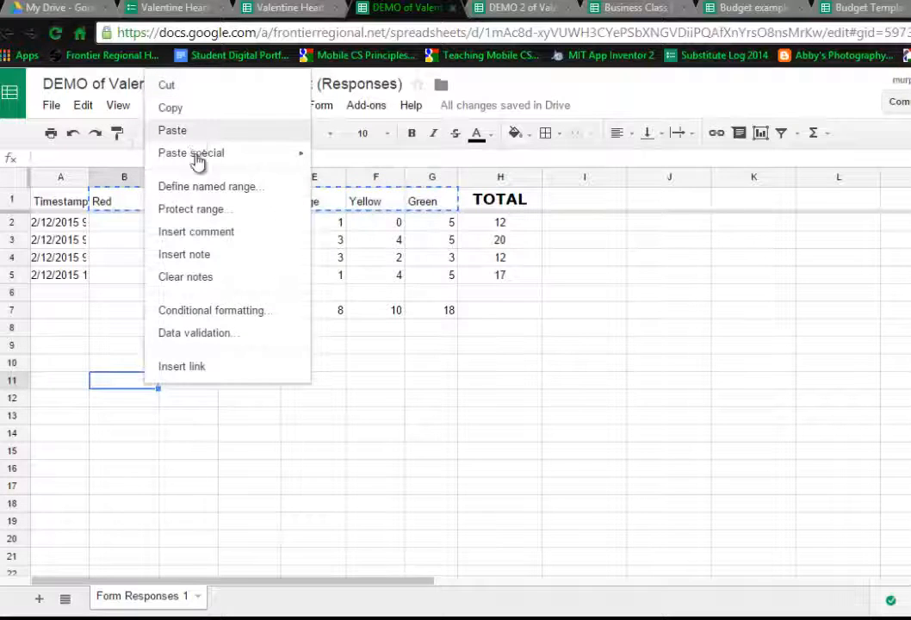
click(176, 130)
- Copy the color totals in B7:G7 to row 12 under the copied headings, starting at B12
click(138, 310)
shift+click(429, 312)
right_click(430, 315)
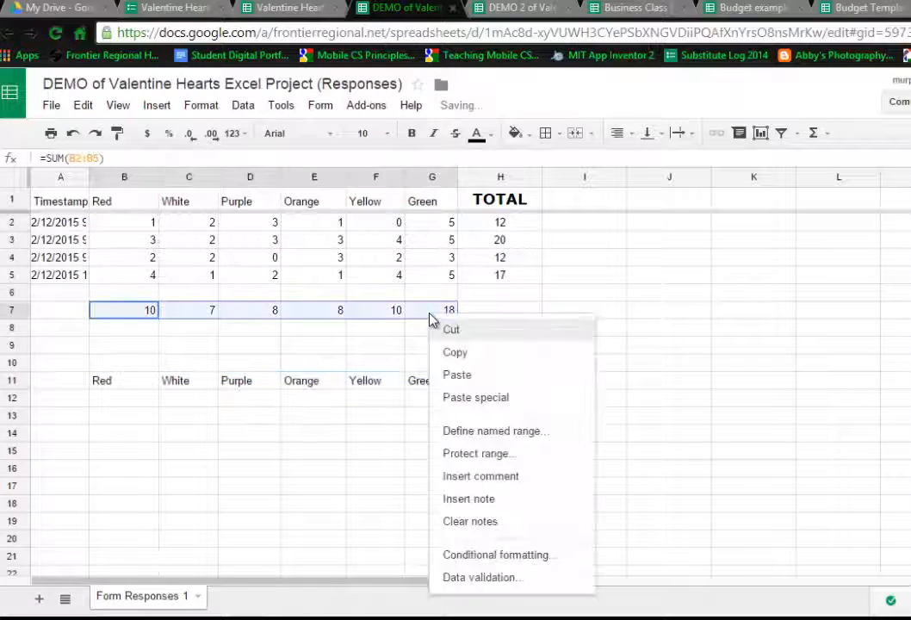
click(455, 352)
click(153, 400)
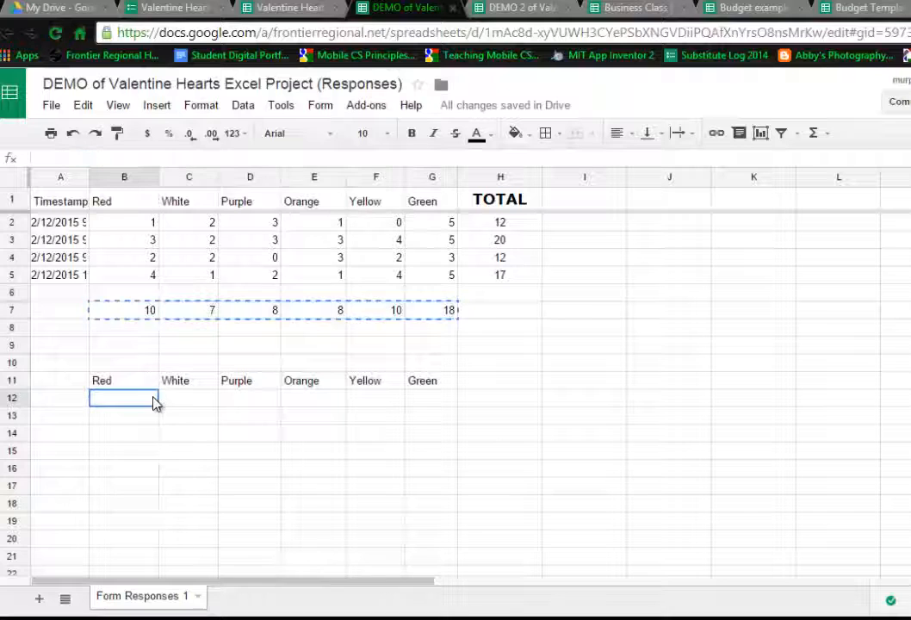
key(ctrl+v)
click(198, 466)
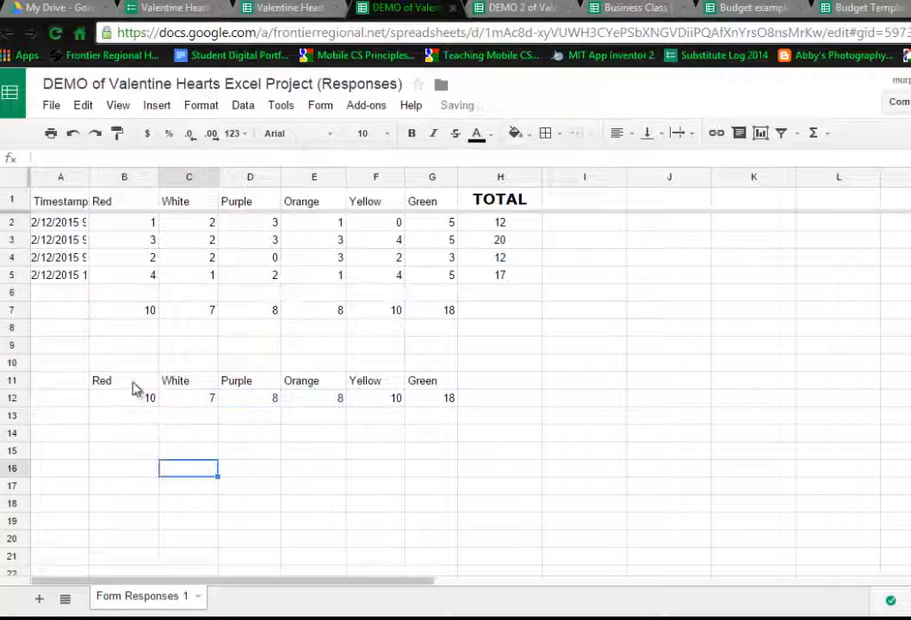
- Insert a clustered column chart of the color headings and totals in B11:G12
drag(135, 388, 412, 392)
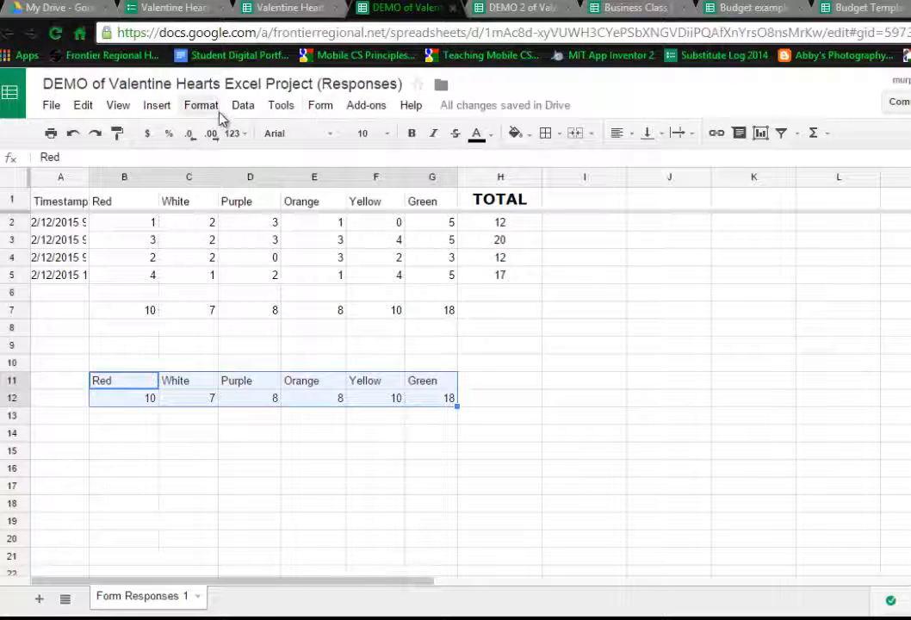
click(157, 105)
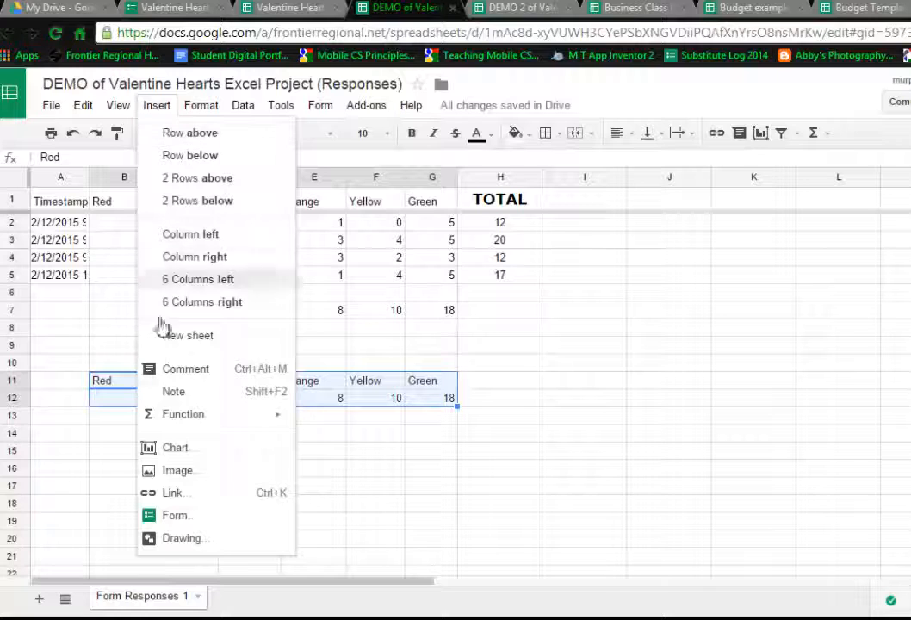
click(169, 450)
click(220, 189)
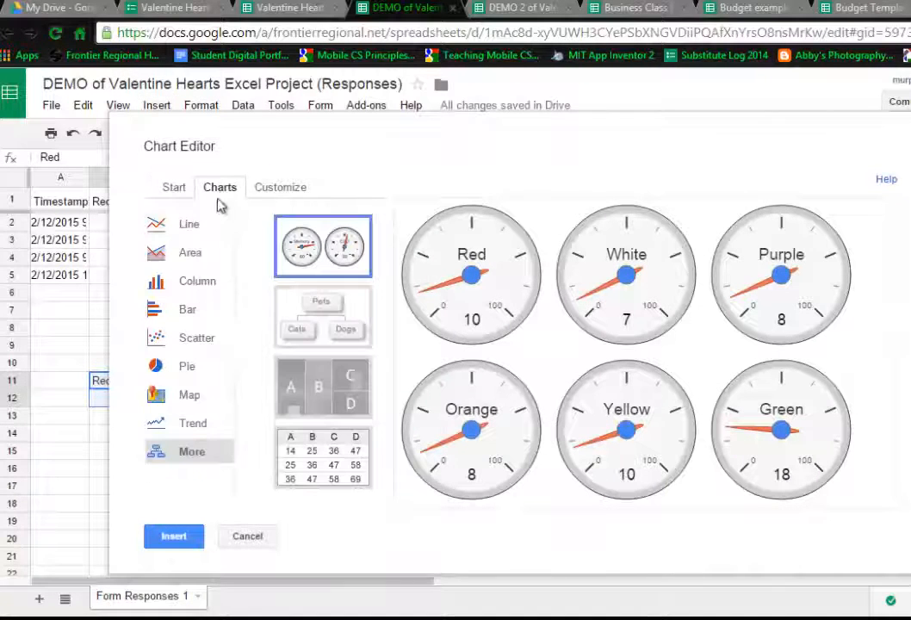
click(198, 283)
click(306, 282)
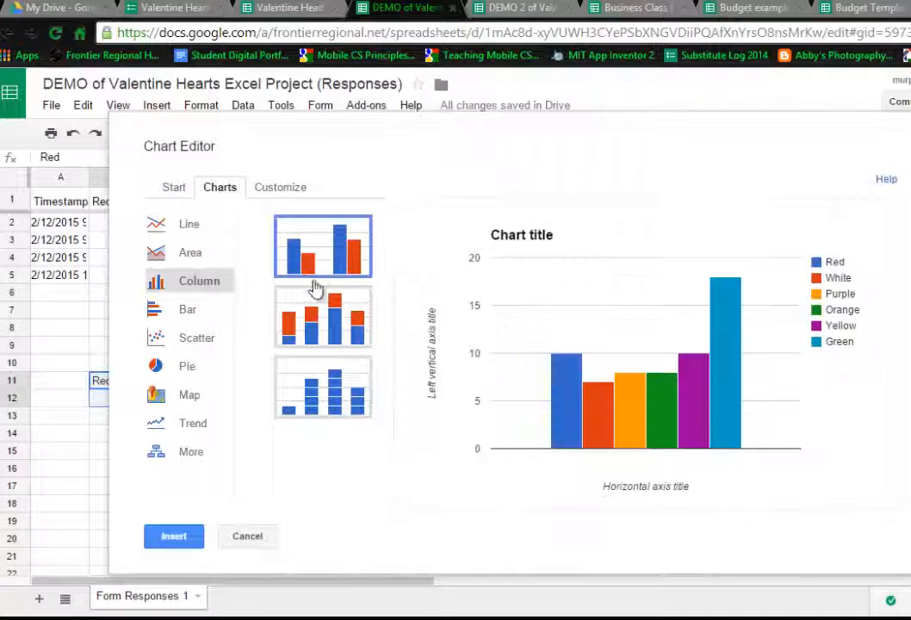
mouse_move(576, 425)
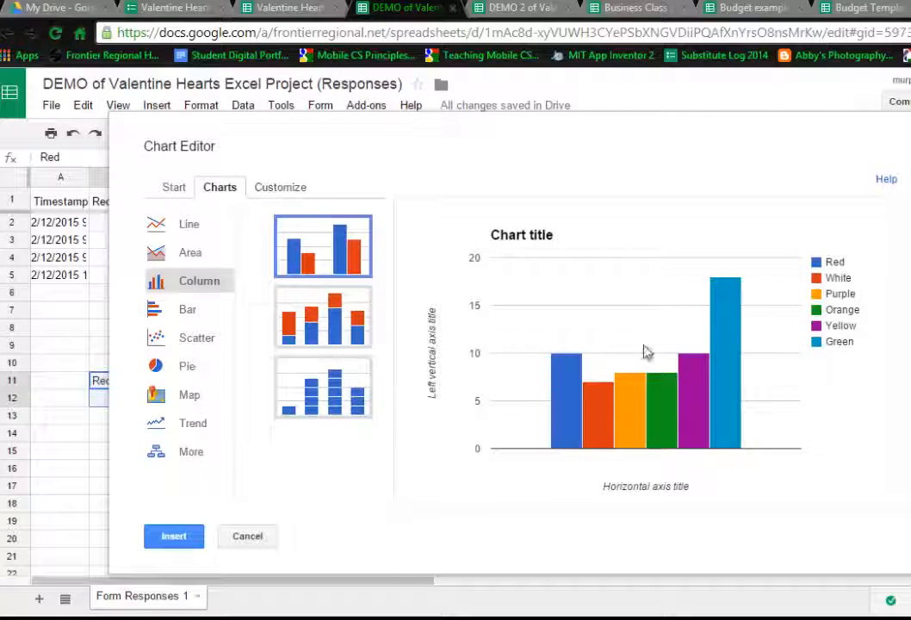
click(185, 536)
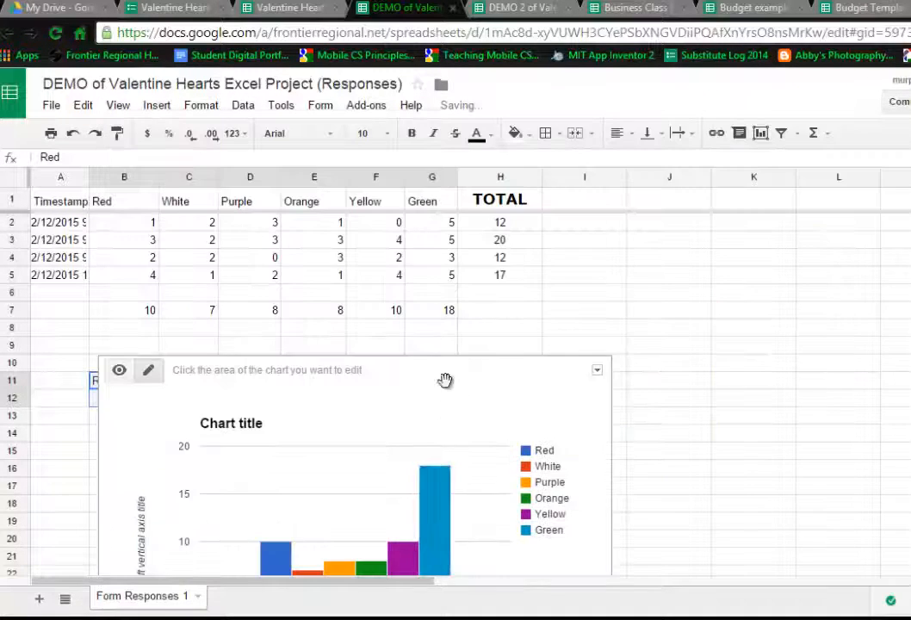
- Try to set the column chart's title to Hearts
click(550, 299)
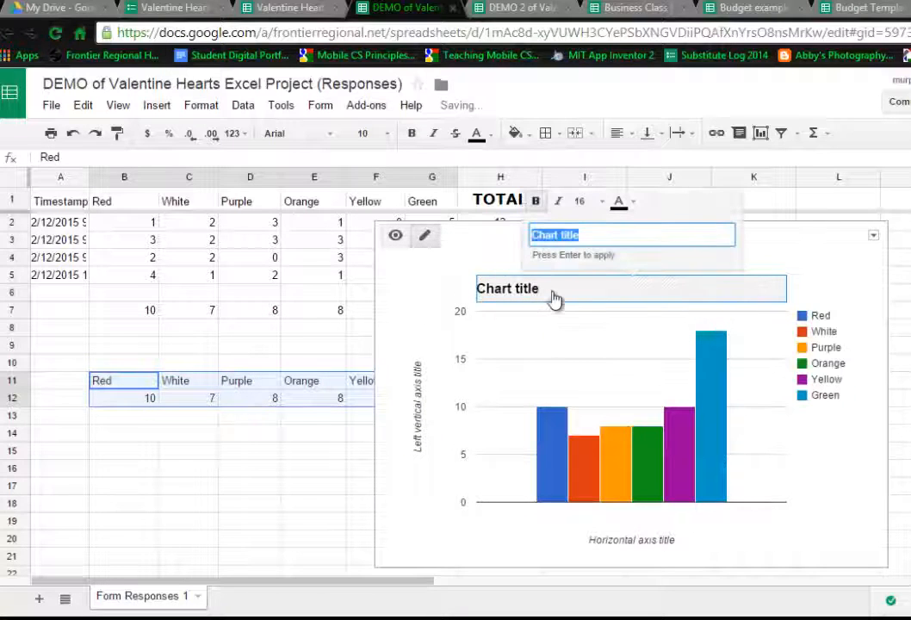
text(He)
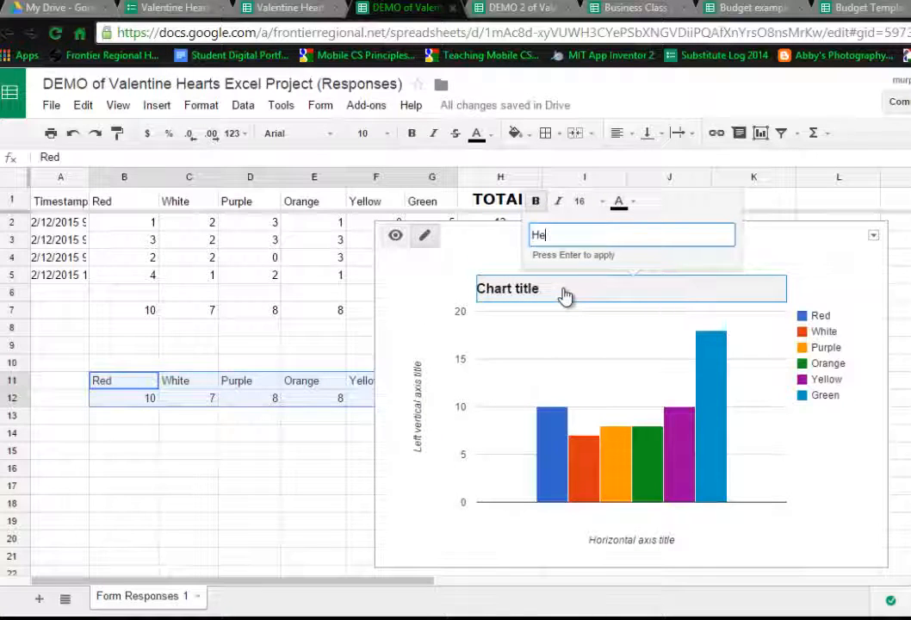
text(arts)
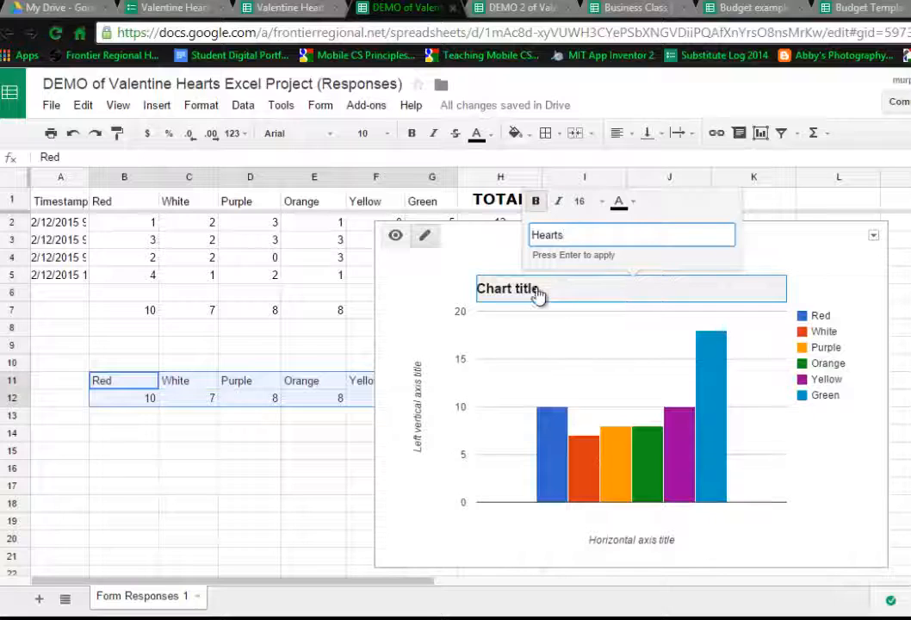
- Fill the Red series column in the chart with red
click(547, 418)
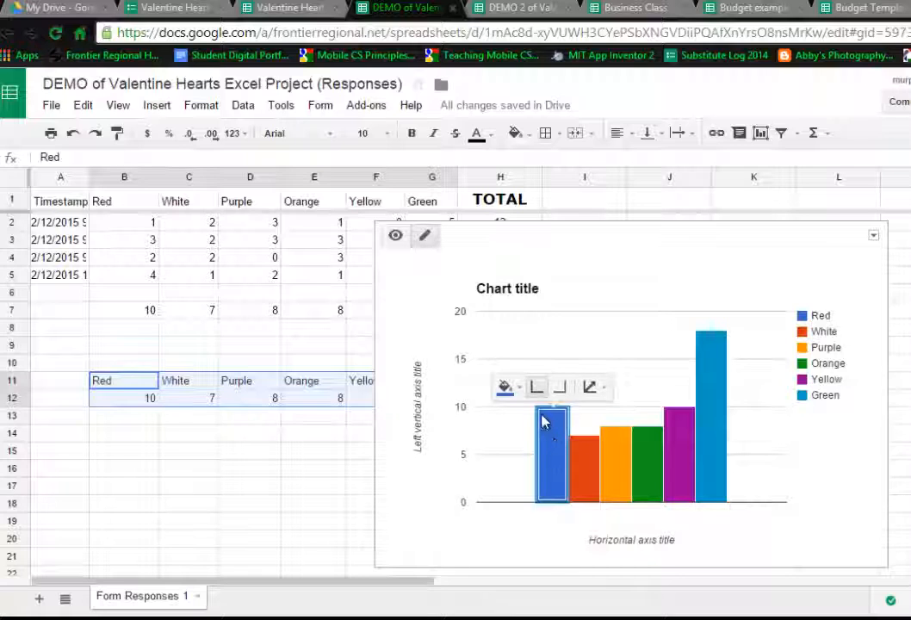
click(520, 389)
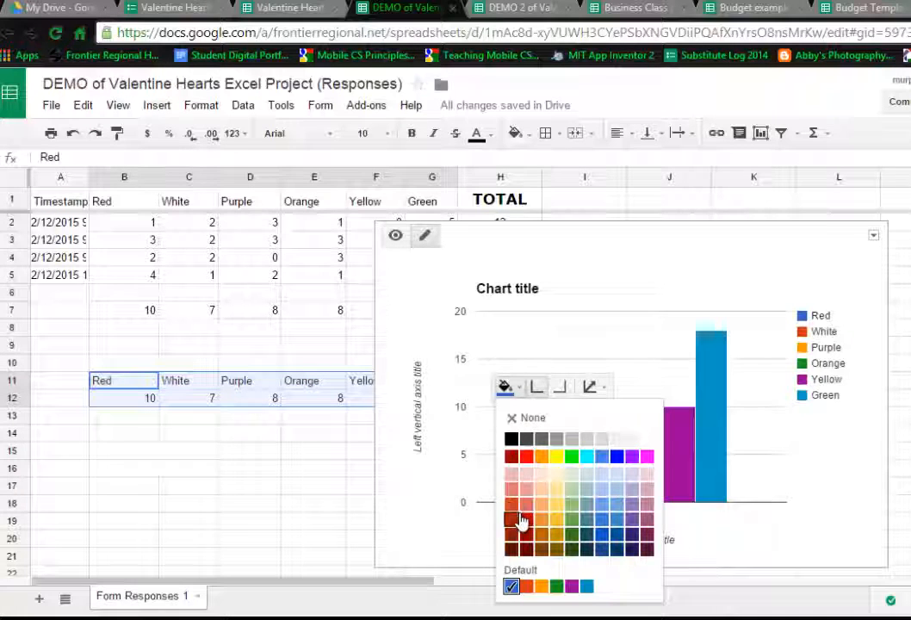
click(525, 516)
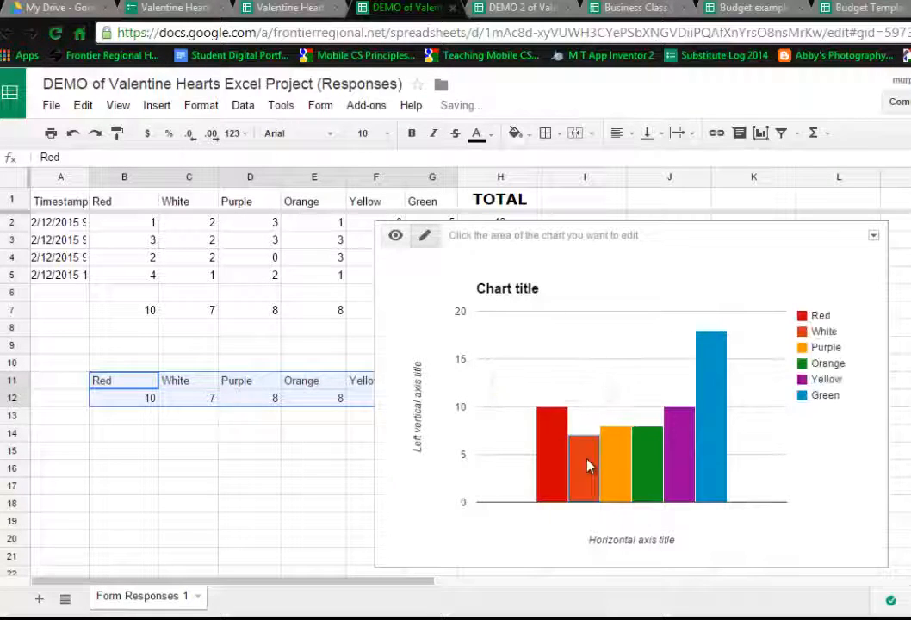
- Fill the White series column in the chart with white
click(588, 465)
click(549, 418)
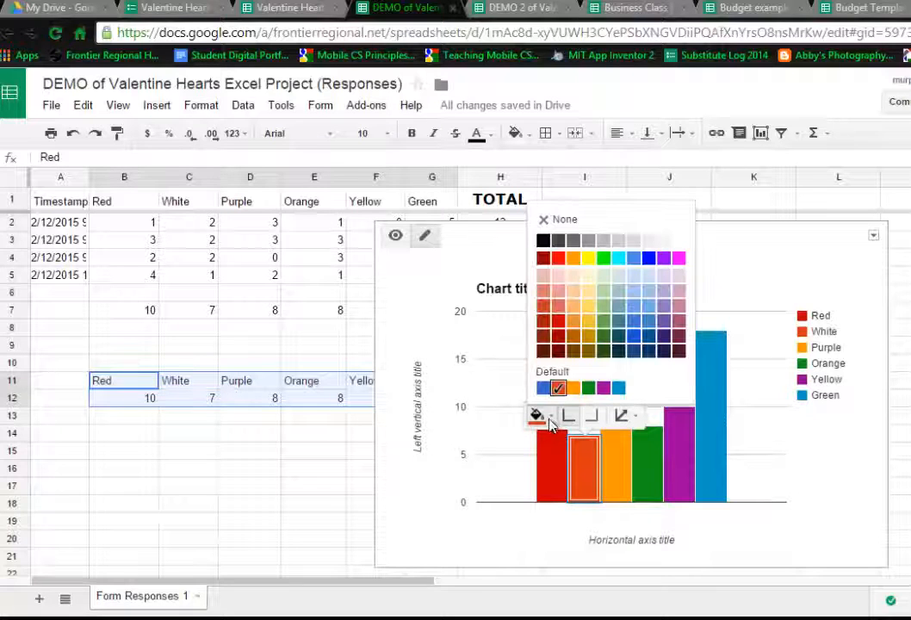
click(679, 240)
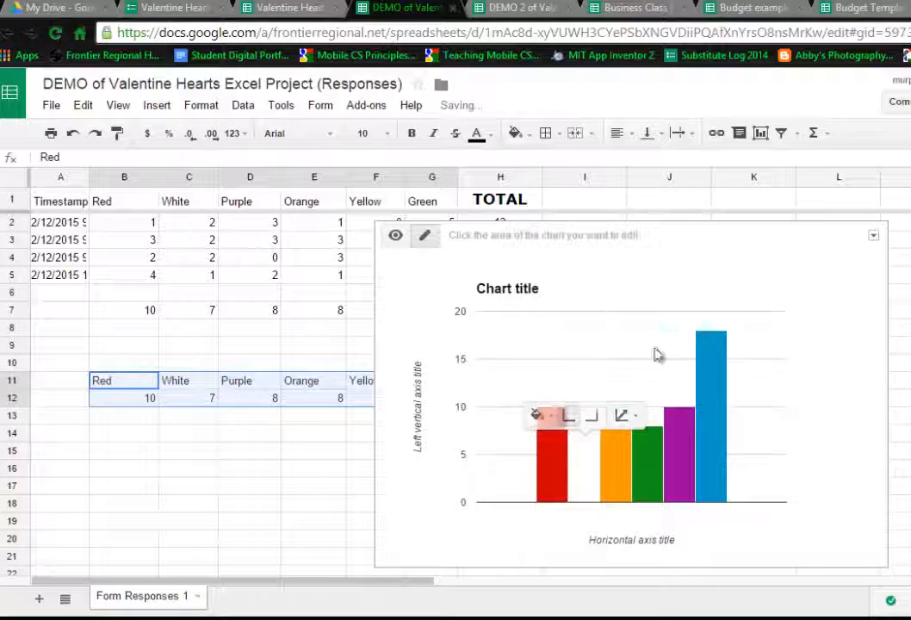
- Fill the Purple series column with purple and the Orange series column with orange
click(607, 456)
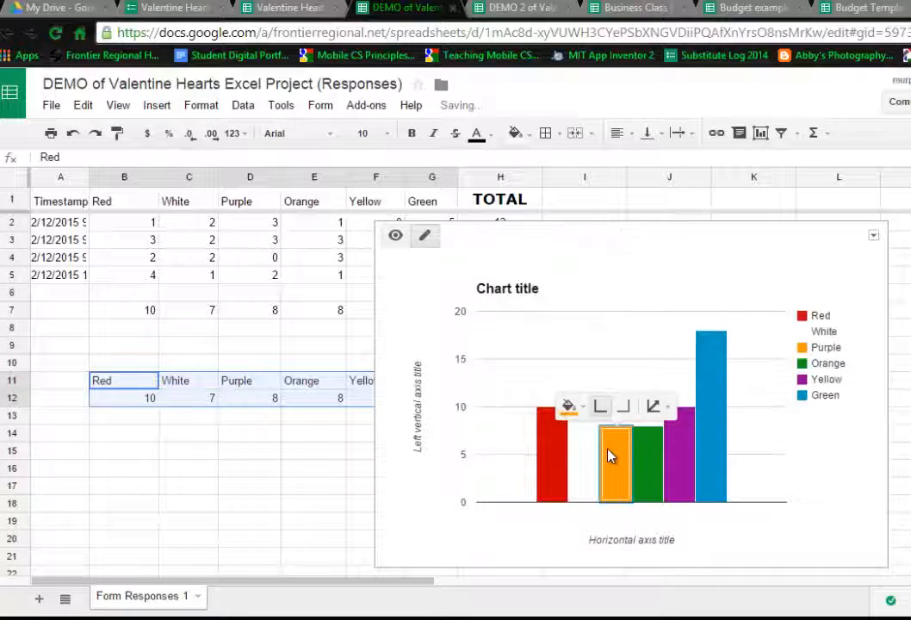
click(582, 414)
click(693, 262)
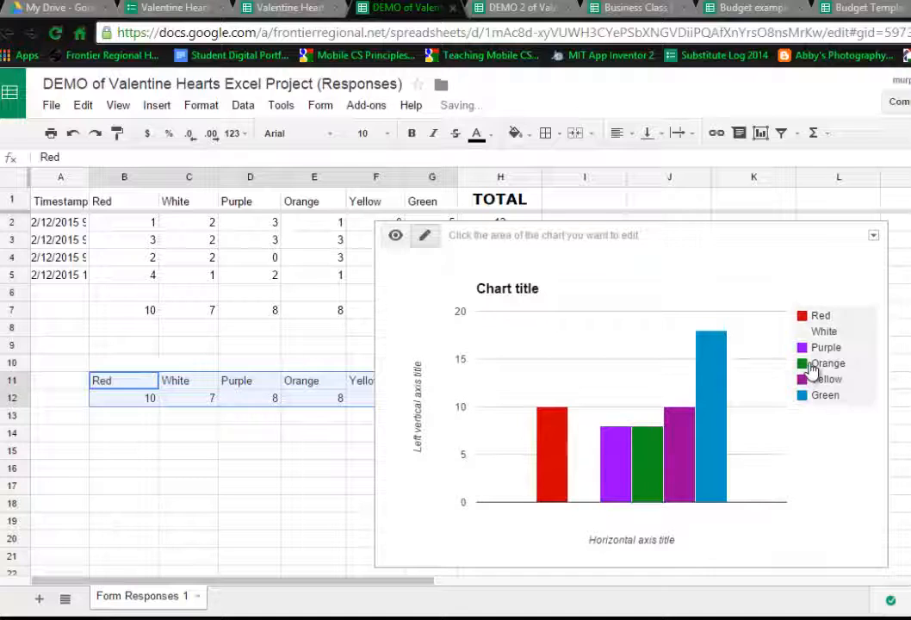
click(646, 458)
click(606, 408)
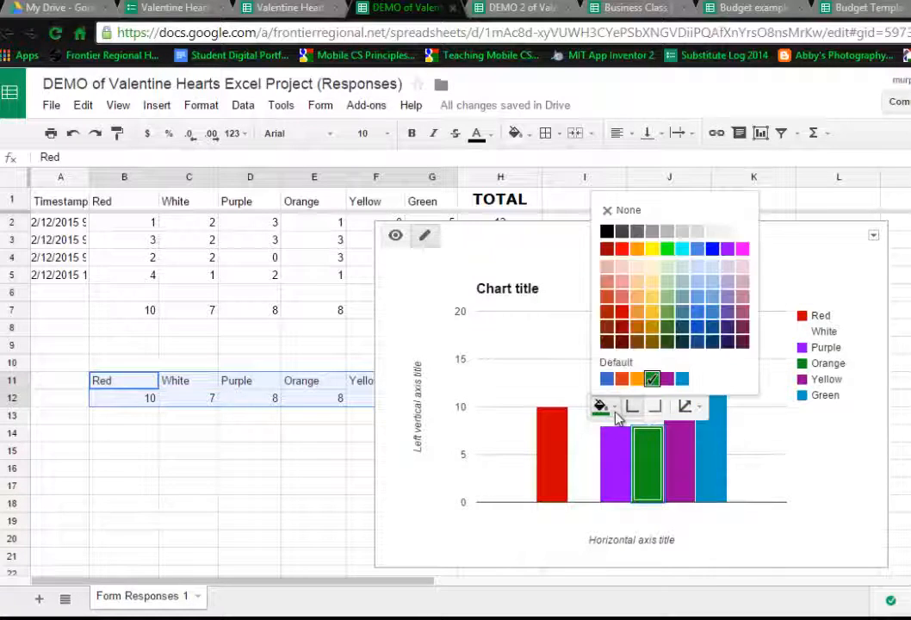
click(637, 249)
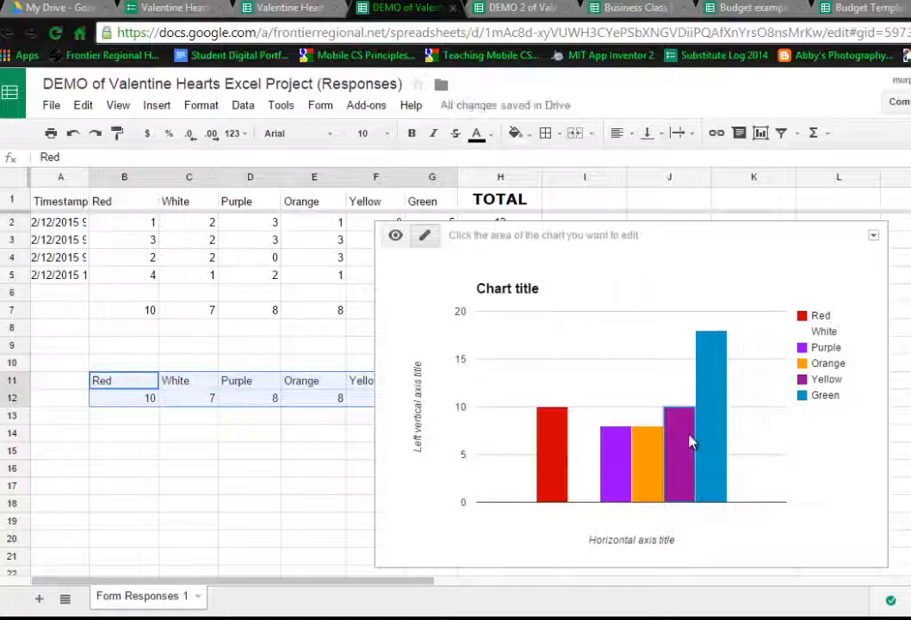
- Fill the Yellow series column with bright yellow and the Green series column with bright green
click(689, 439)
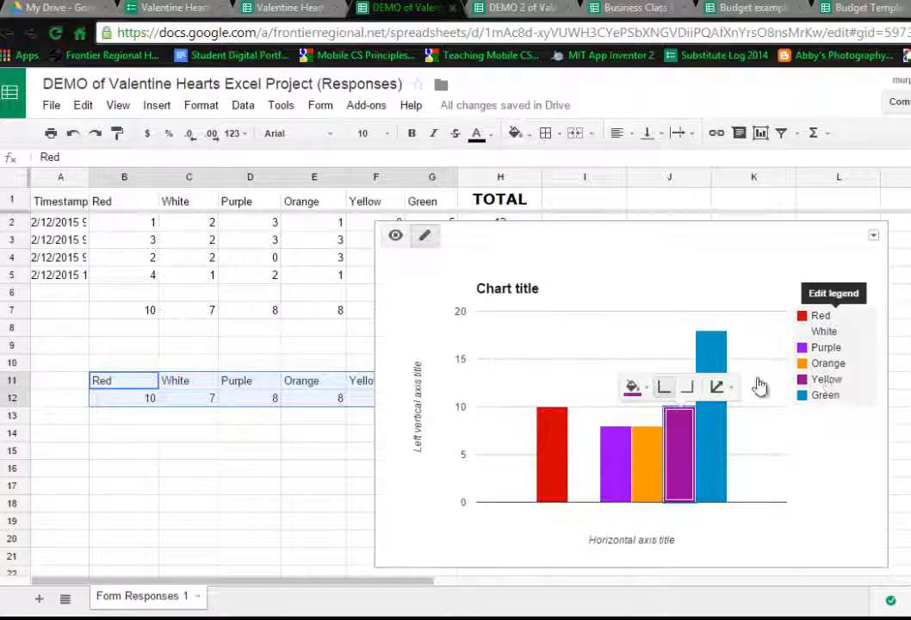
click(633, 386)
click(663, 458)
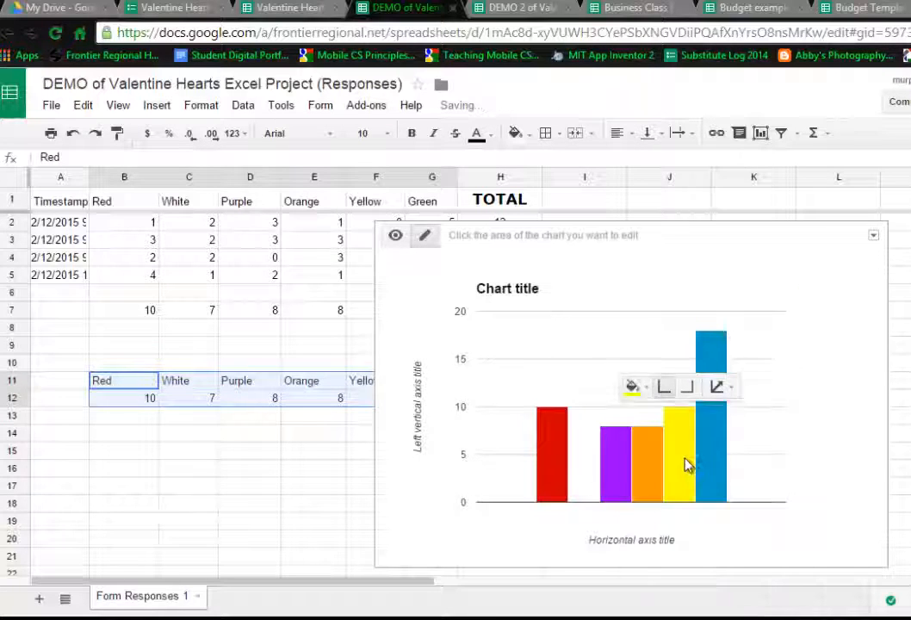
click(712, 465)
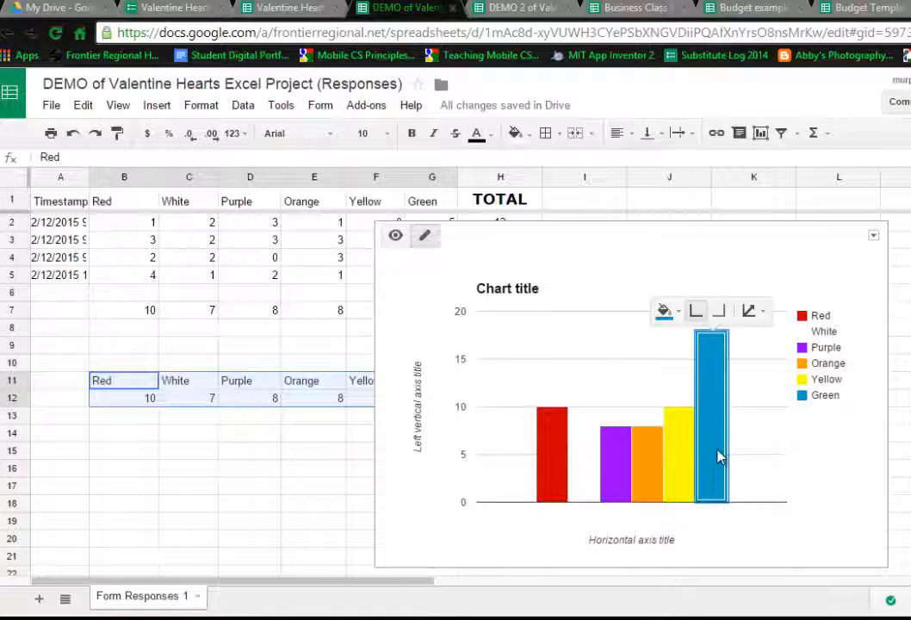
click(668, 313)
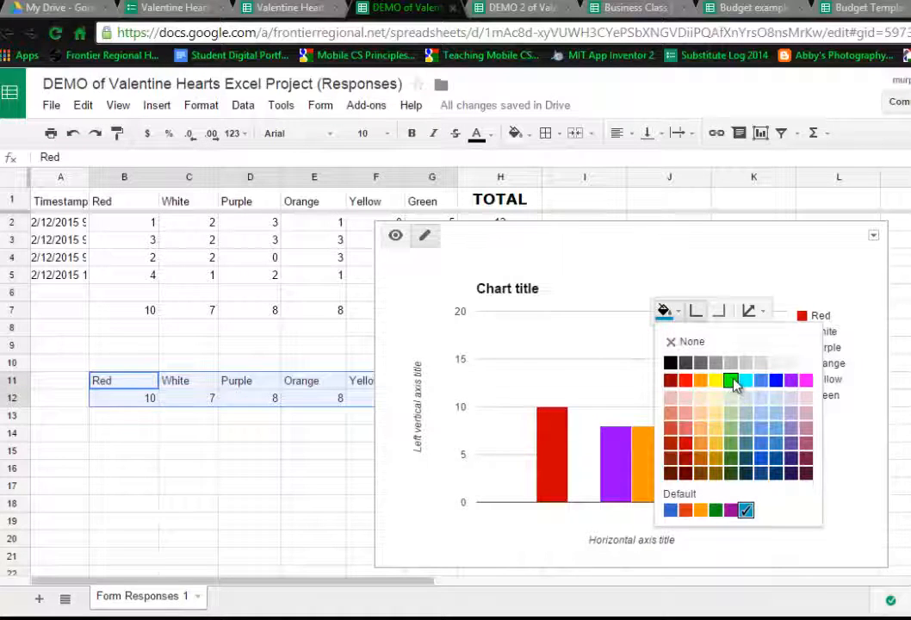
click(730, 380)
- Fill the White series column with a very light gray
click(582, 472)
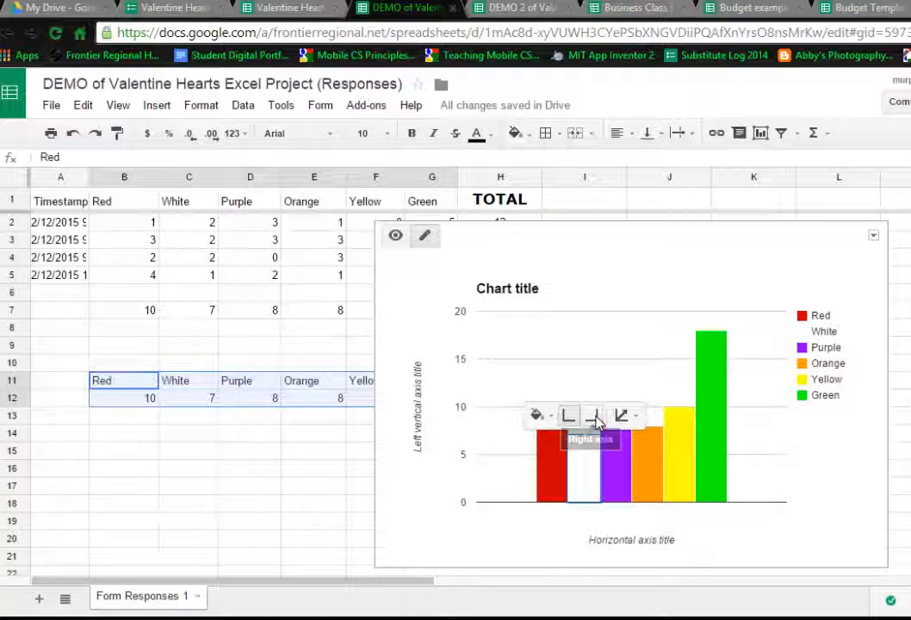
click(535, 415)
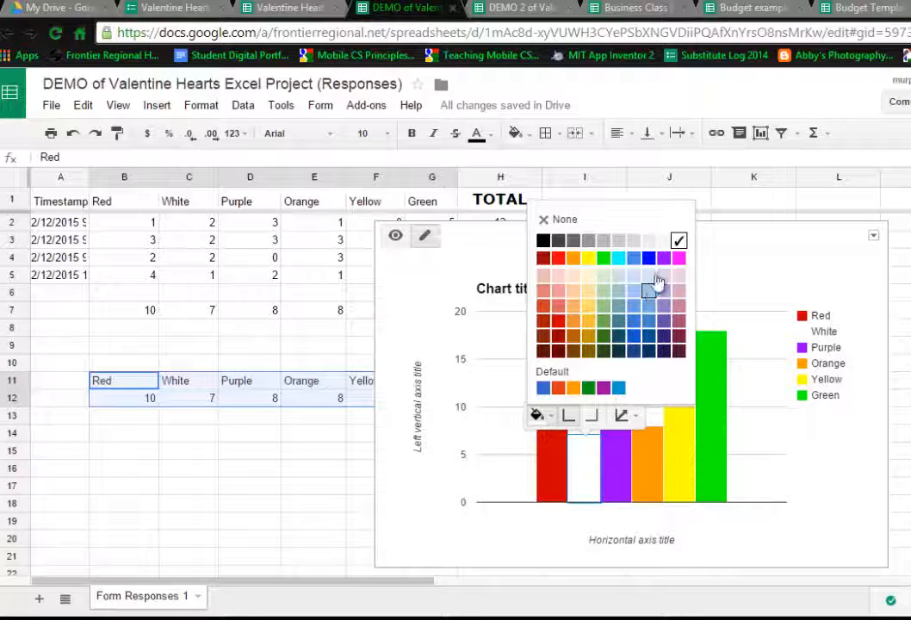
click(667, 240)
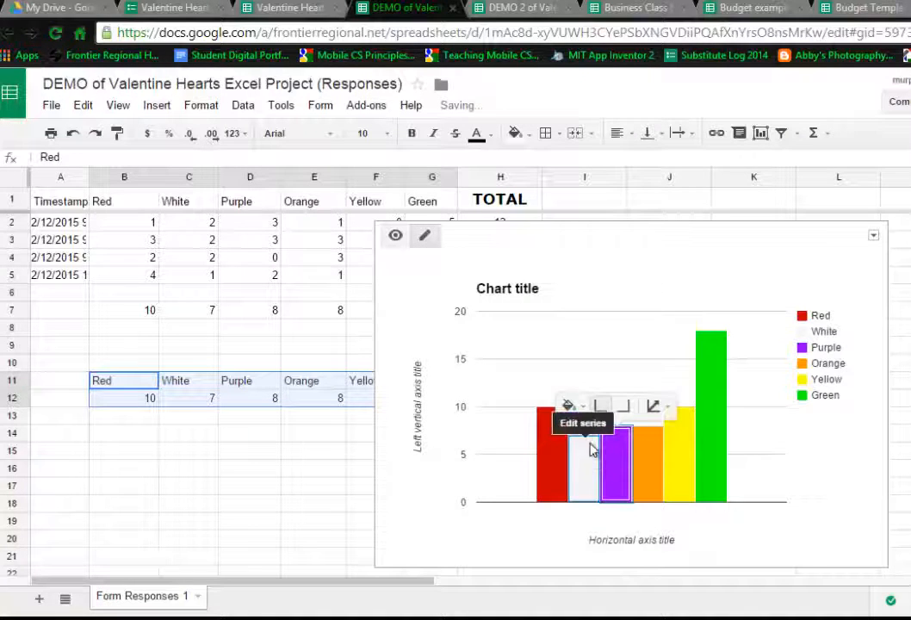
- Fill the chart's plot area behind the columns with blue
click(596, 355)
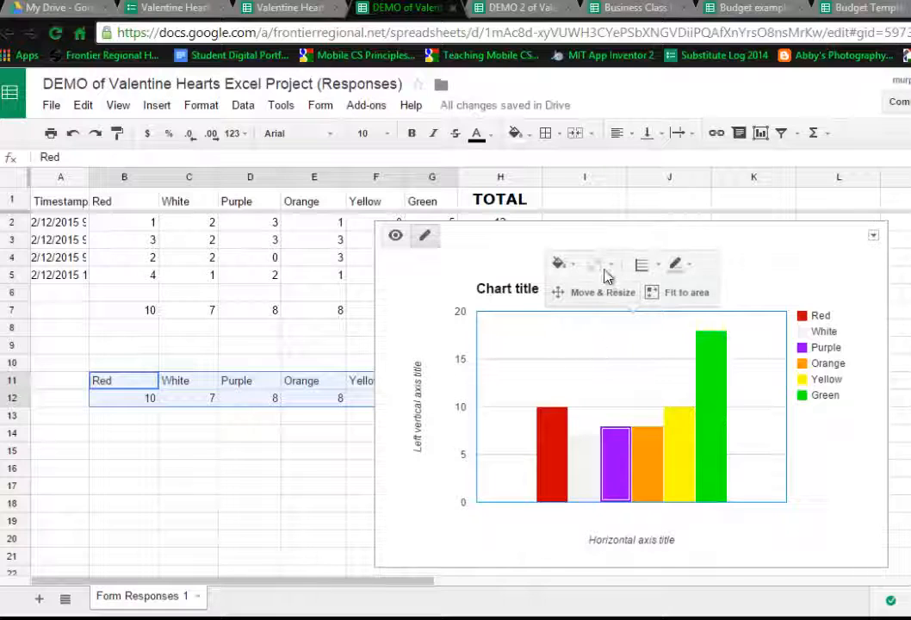
click(564, 264)
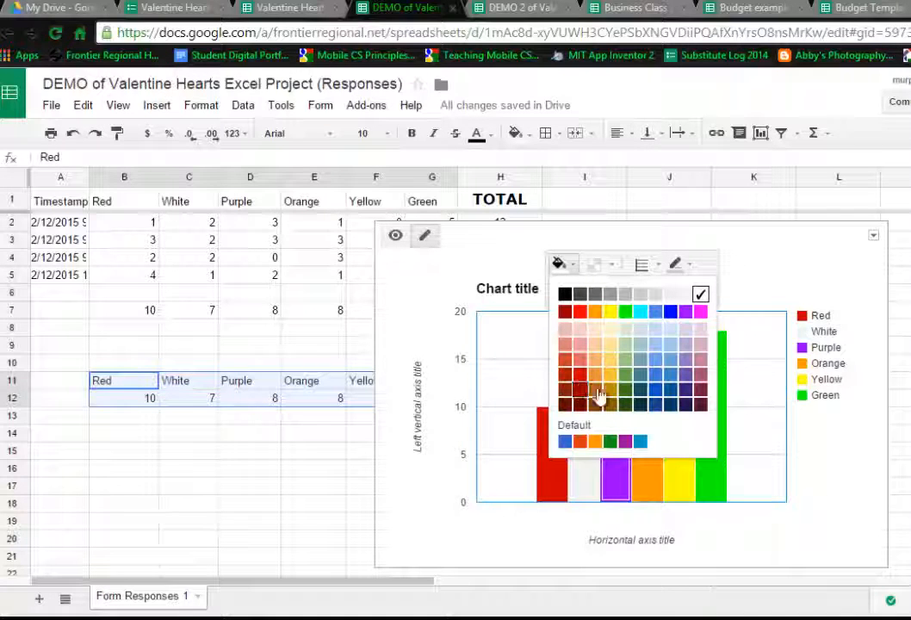
click(662, 396)
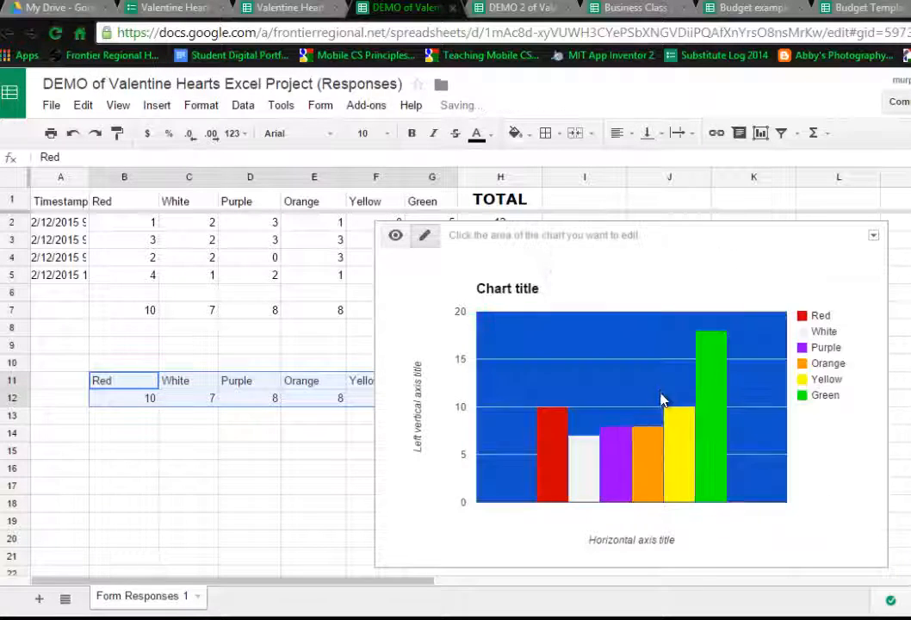
click(588, 480)
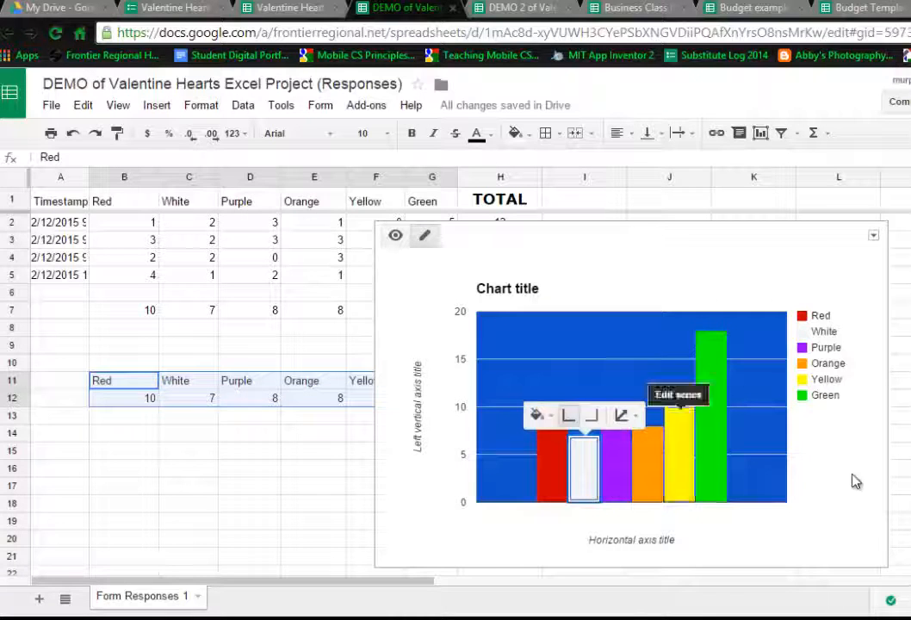
click(590, 356)
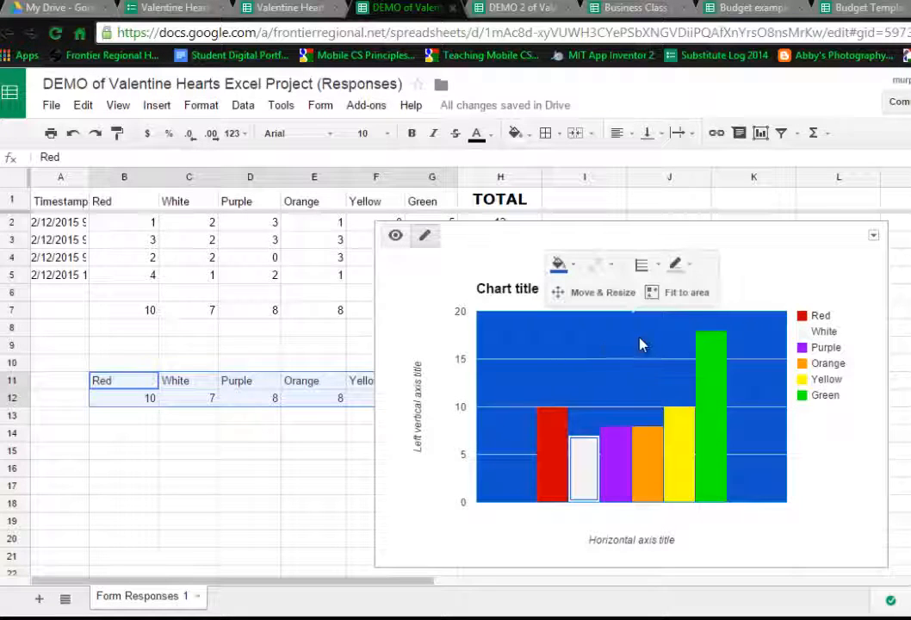
click(690, 264)
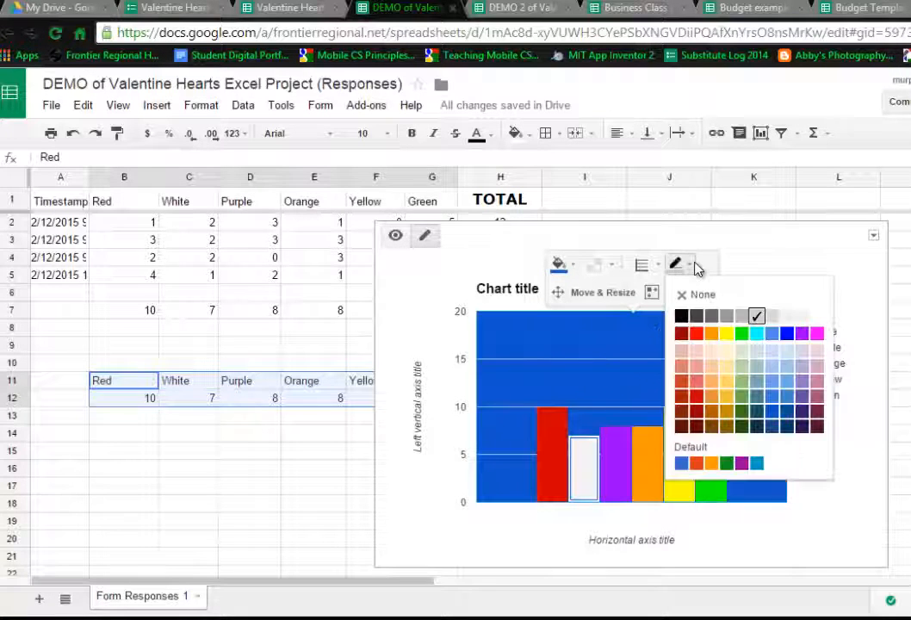
click(766, 259)
click(617, 327)
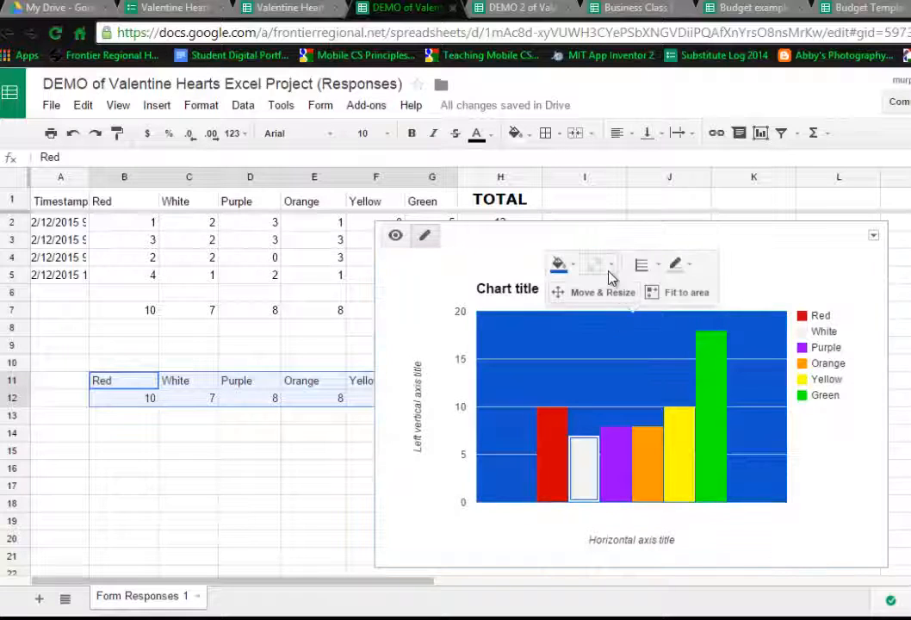
click(602, 265)
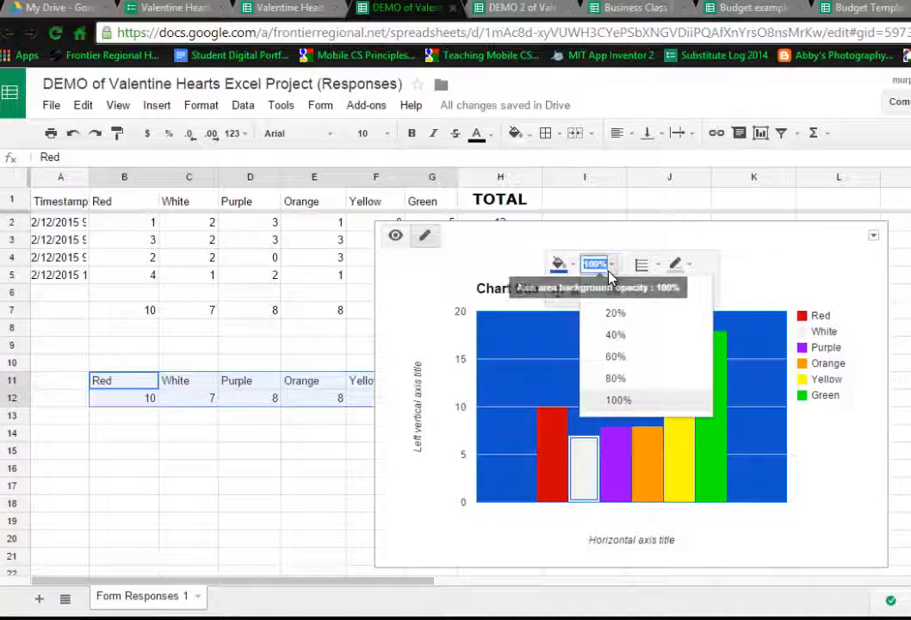
- Fill the chart's outer background around the plot area with bright red
click(430, 303)
click(652, 234)
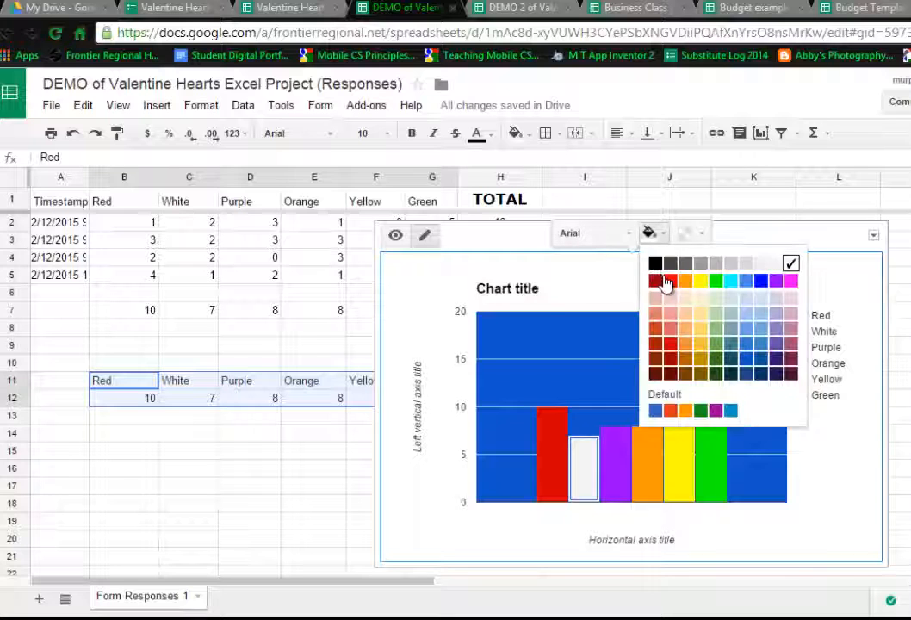
click(668, 281)
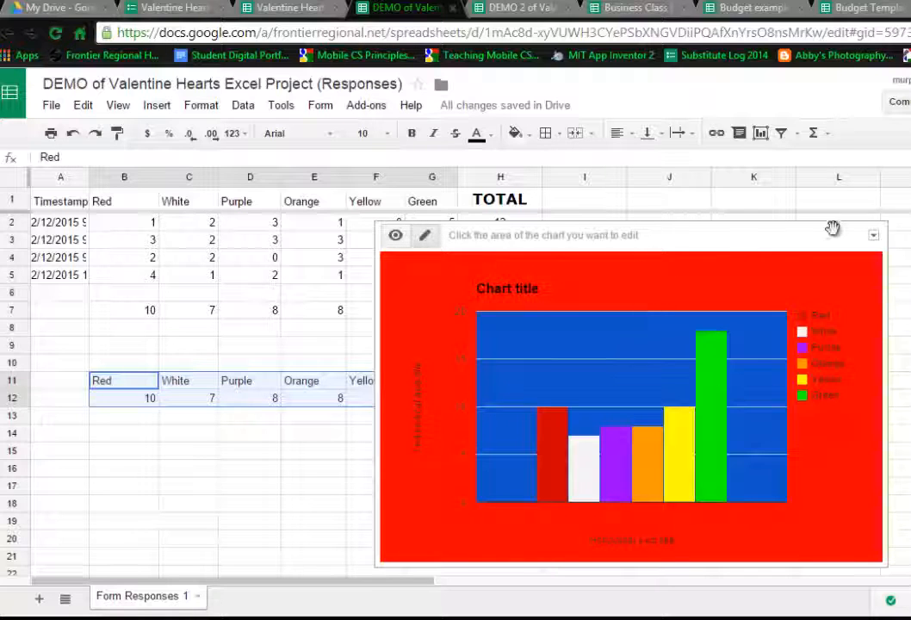
- Save the chart as an image and show the downloaded image.png in its folder
click(875, 235)
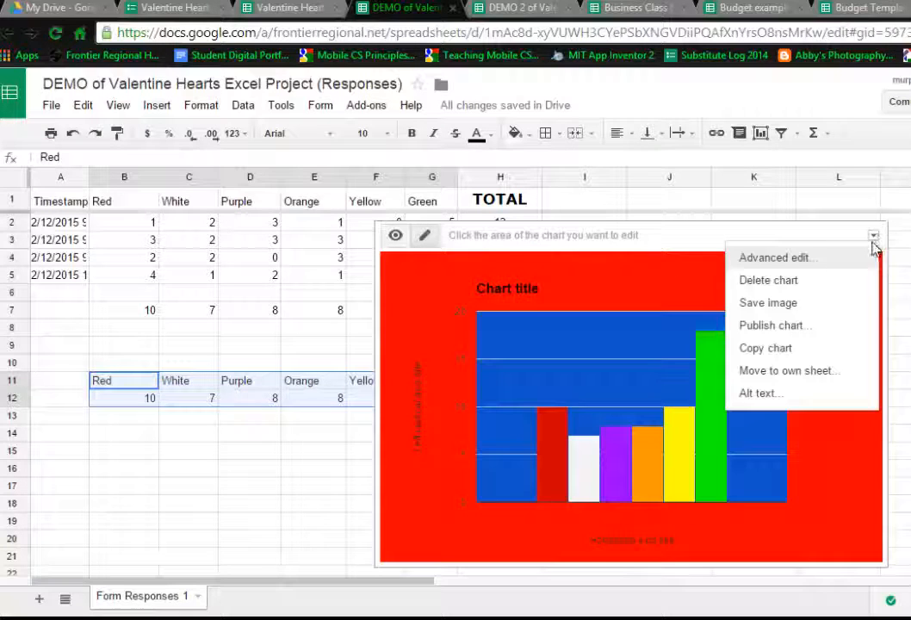
click(803, 305)
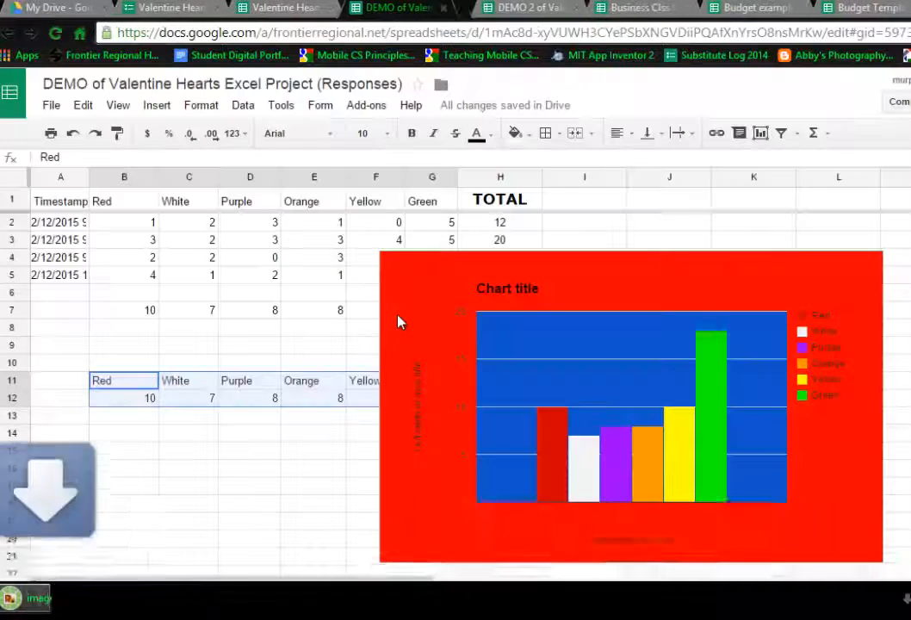
click(162, 600)
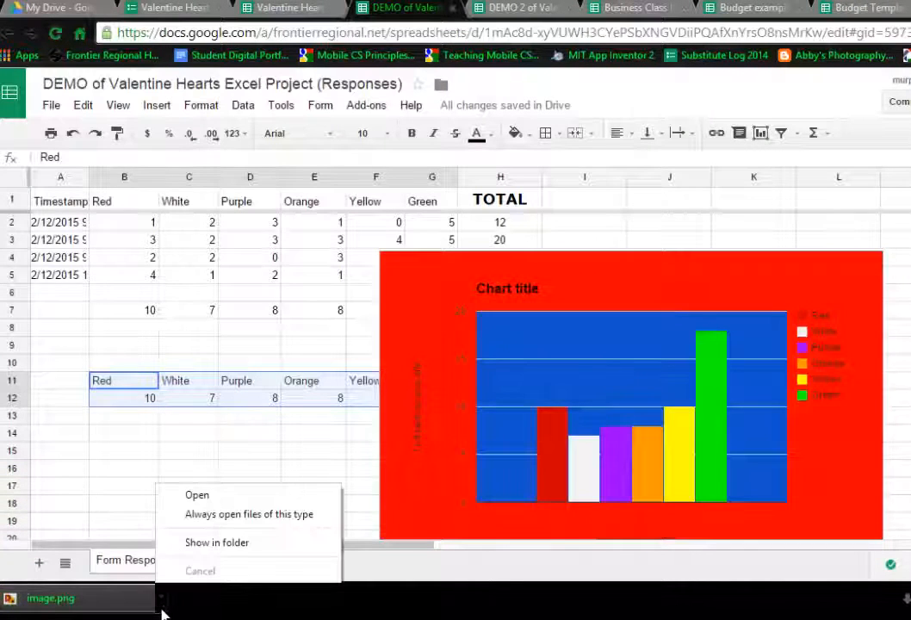
click(216, 548)
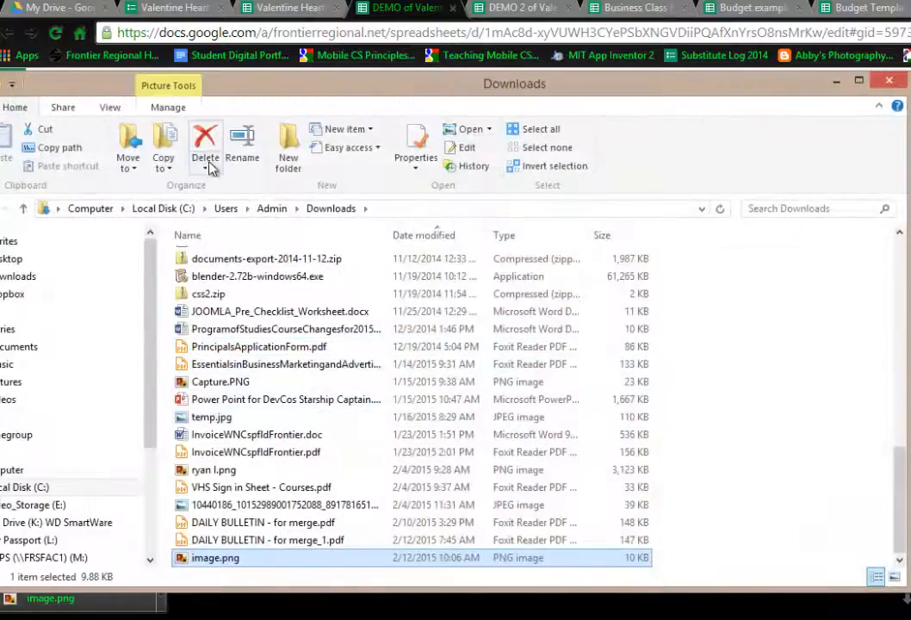
- Copy image.png from Downloads to the root of the Video_Storage (E:) drive and put the file window away
drag(245, 86, 440, 81)
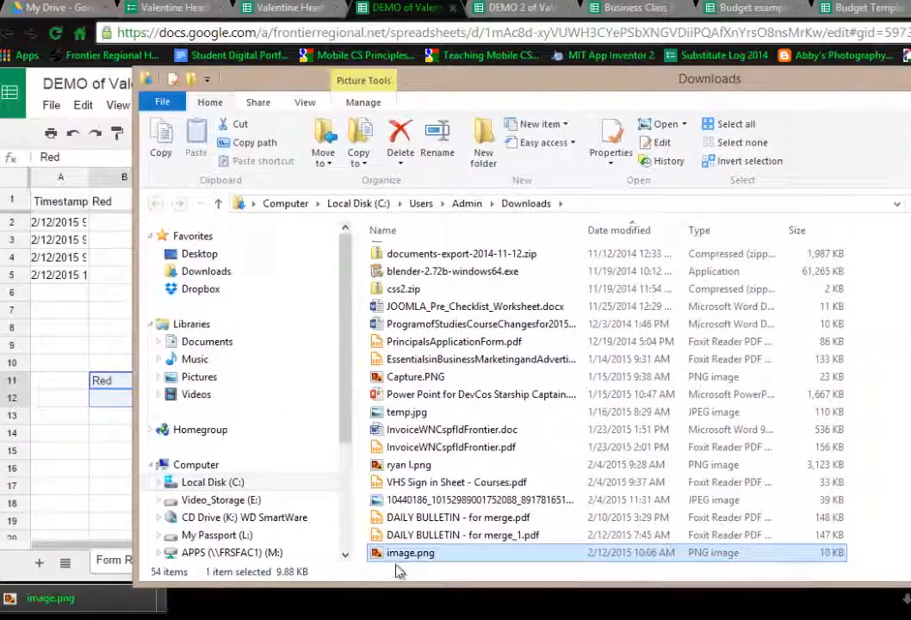
right_click(400, 558)
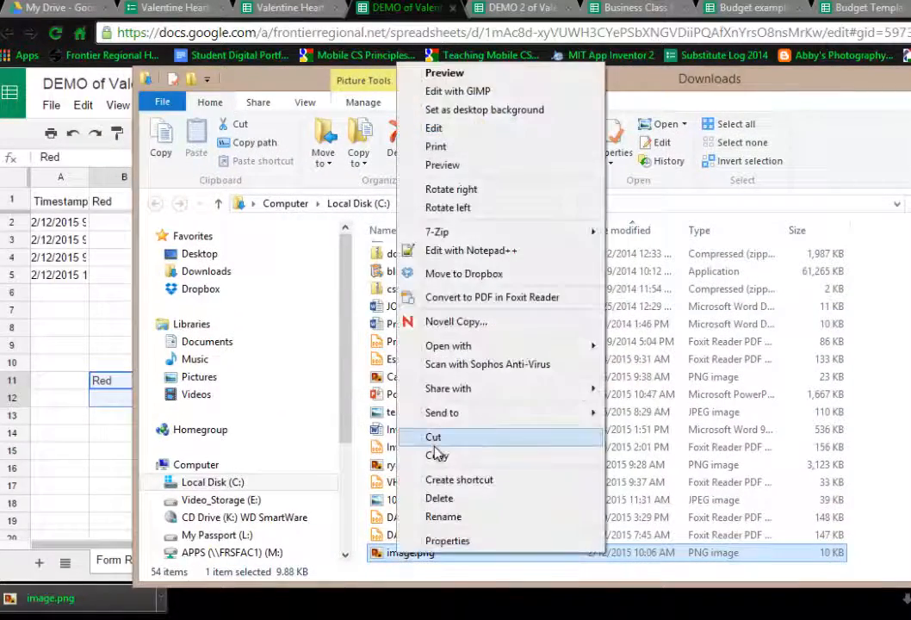
click(437, 453)
click(228, 501)
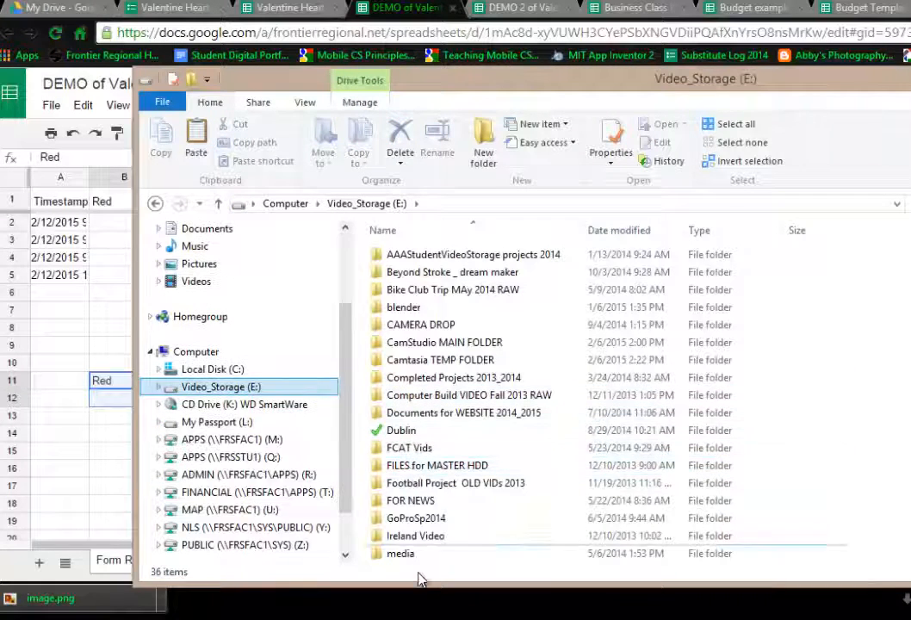
click(427, 501)
right_click(826, 486)
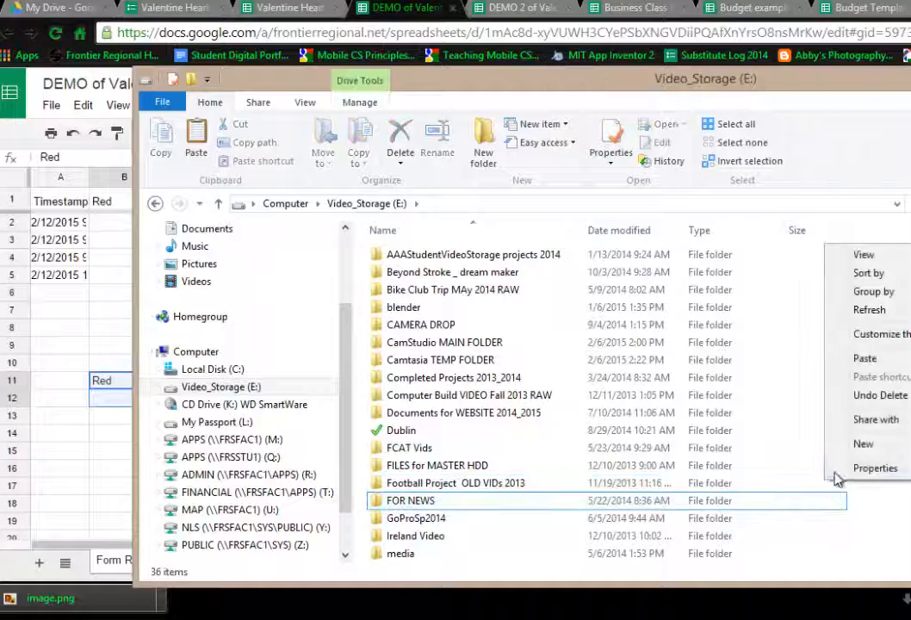
click(895, 360)
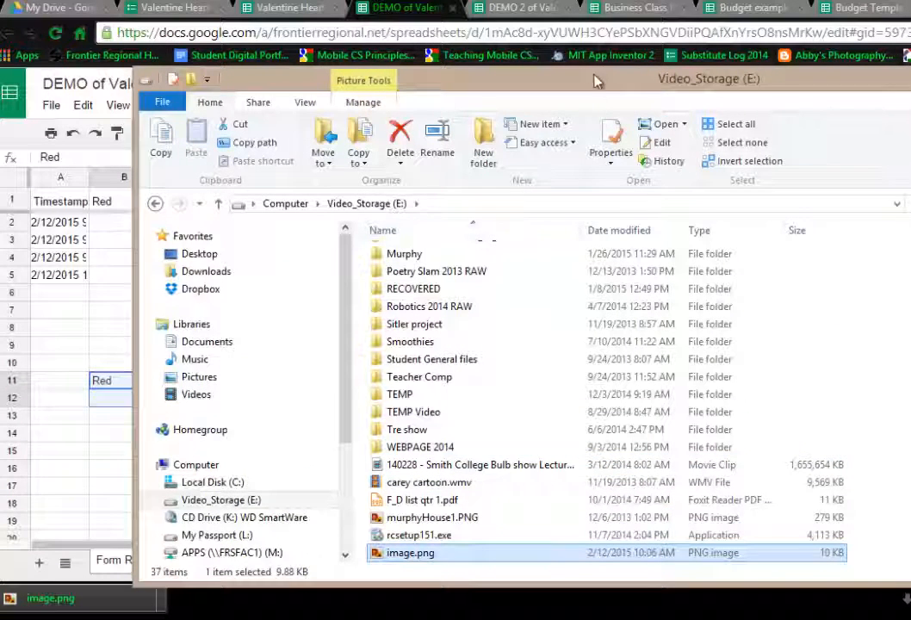
drag(593, 80, 0, 219)
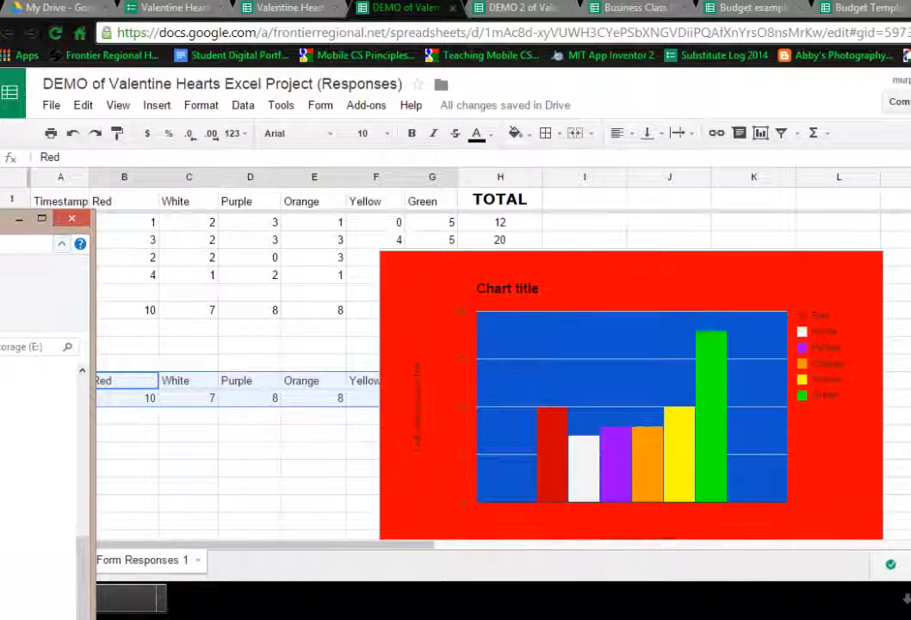
click(18, 220)
- Move the column chart to the right of the TOTAL column so it clears the response data
click(188, 327)
click(140, 310)
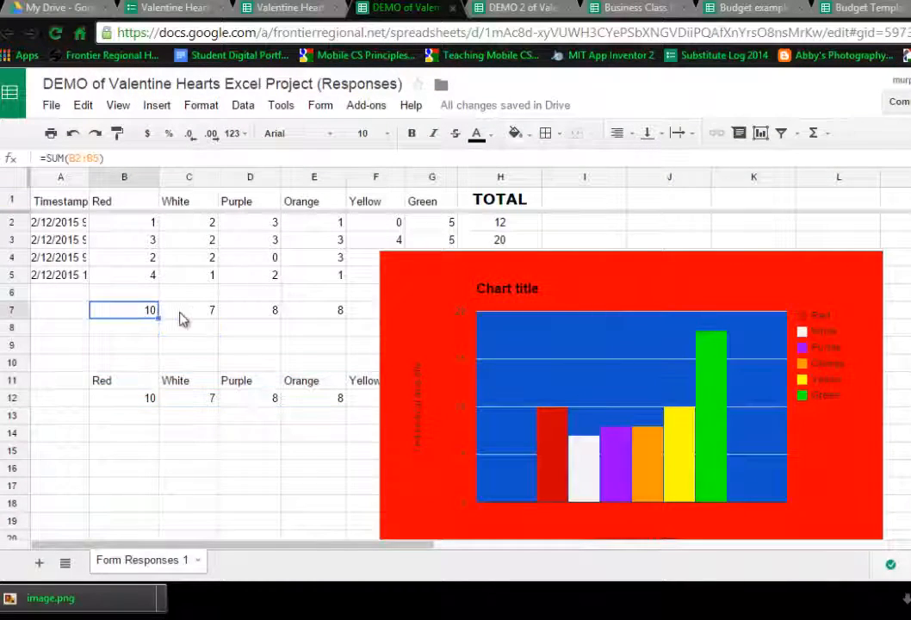
click(586, 271)
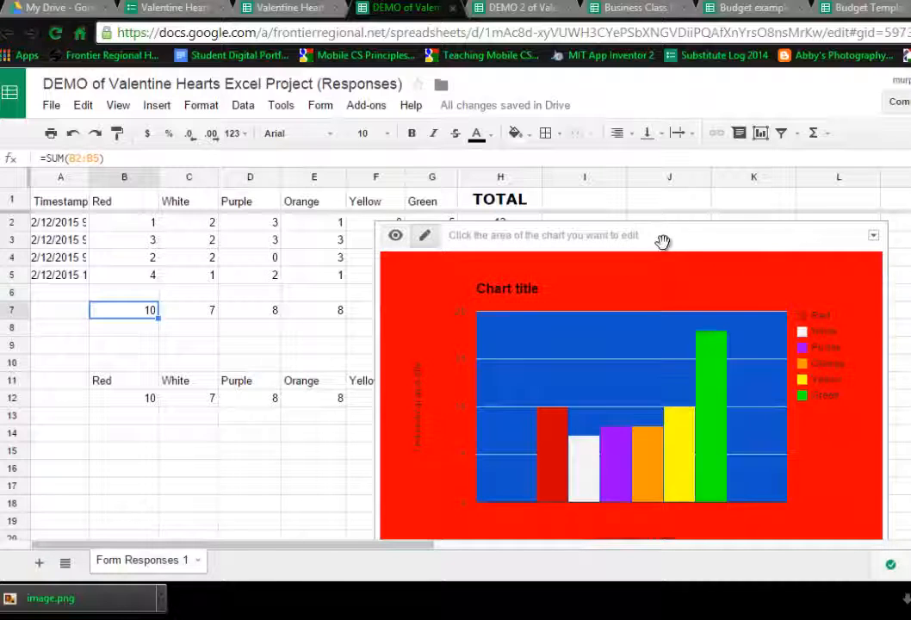
drag(662, 241, 910, 283)
- Enter "?" in H7, below the row totals, as a placeholder for the grand total
click(519, 224)
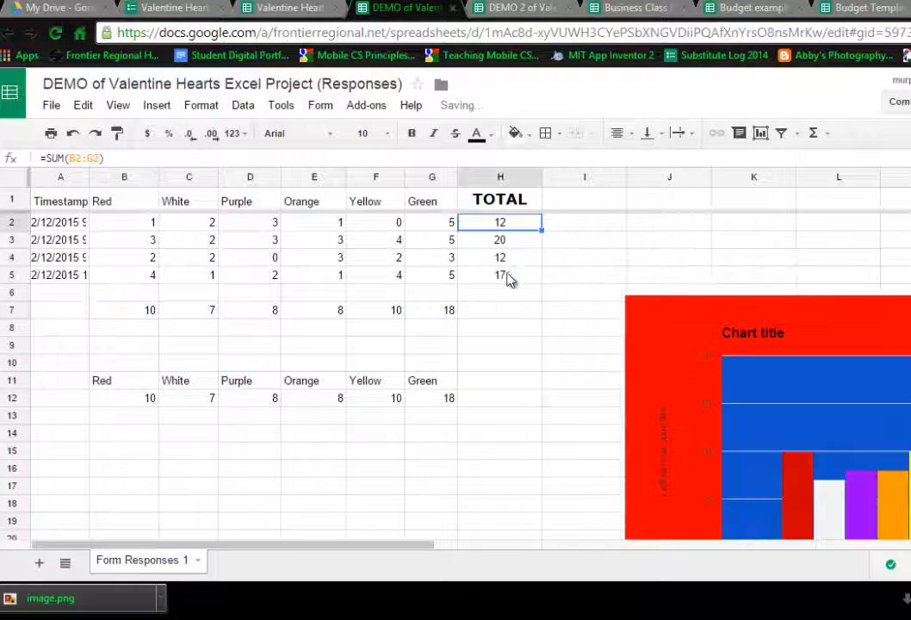
click(509, 277)
click(498, 312)
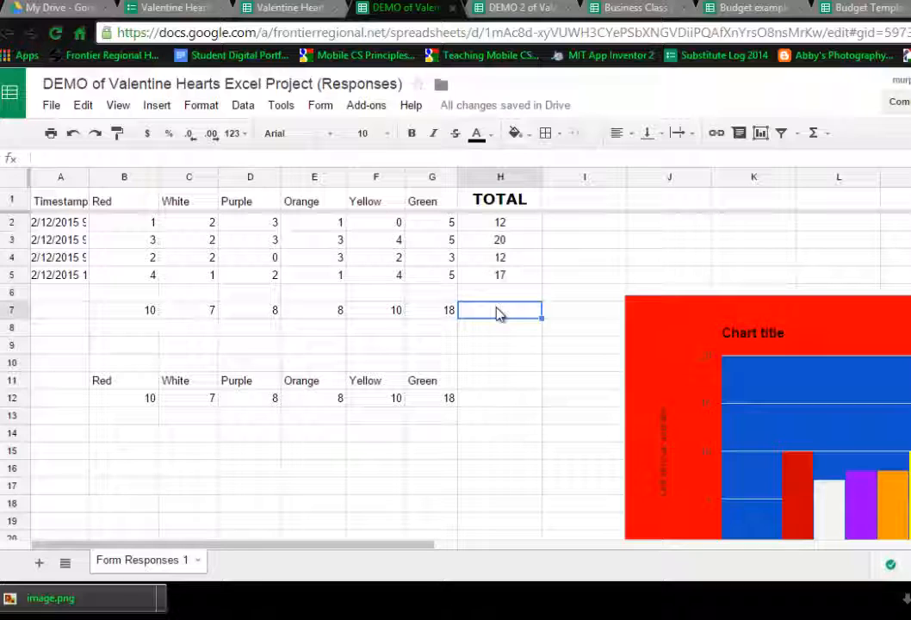
text(?)
key(Return)
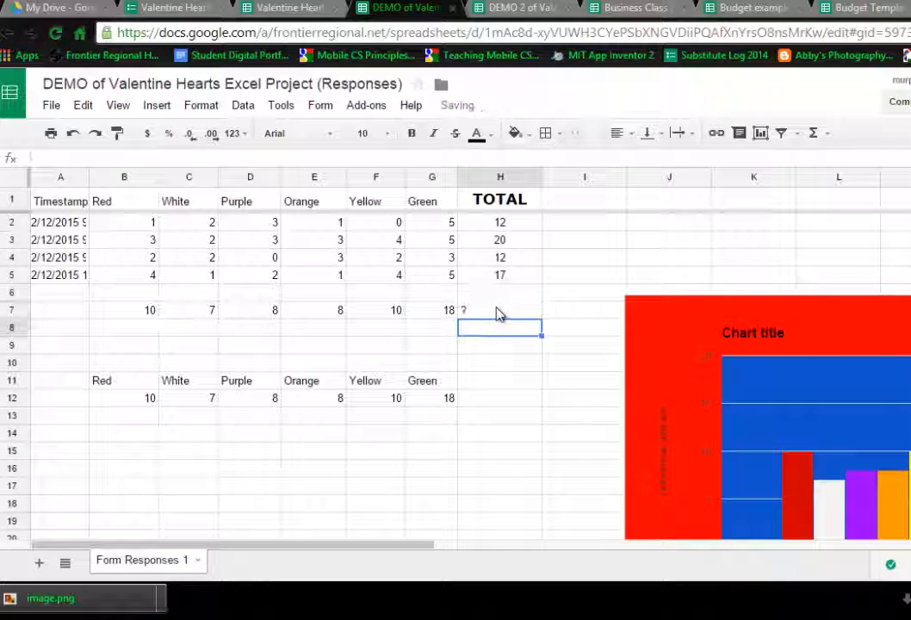
click(497, 314)
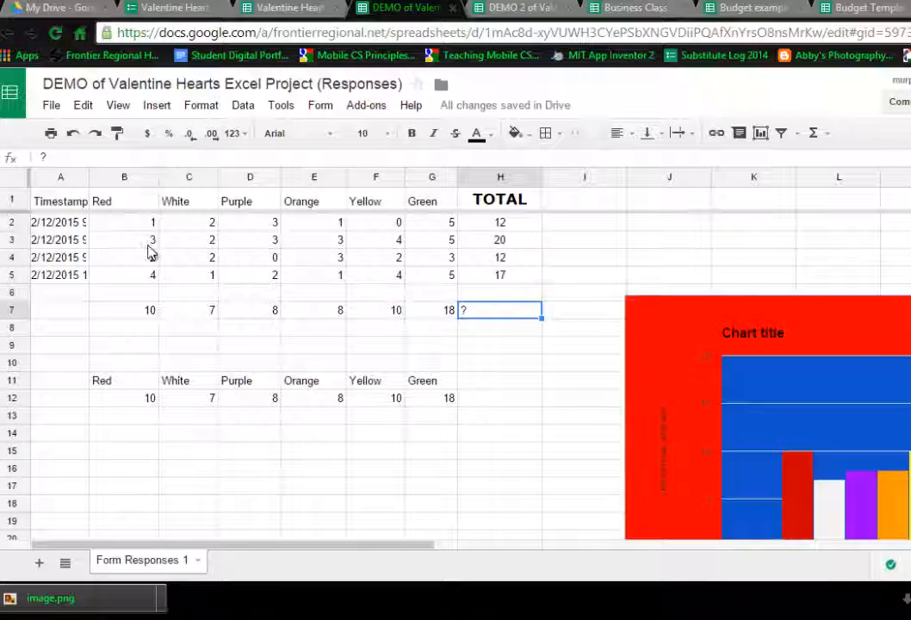
- Select the color headings in B1:G1 together with the color totals in B7:G7, and clear the selection
click(120, 208)
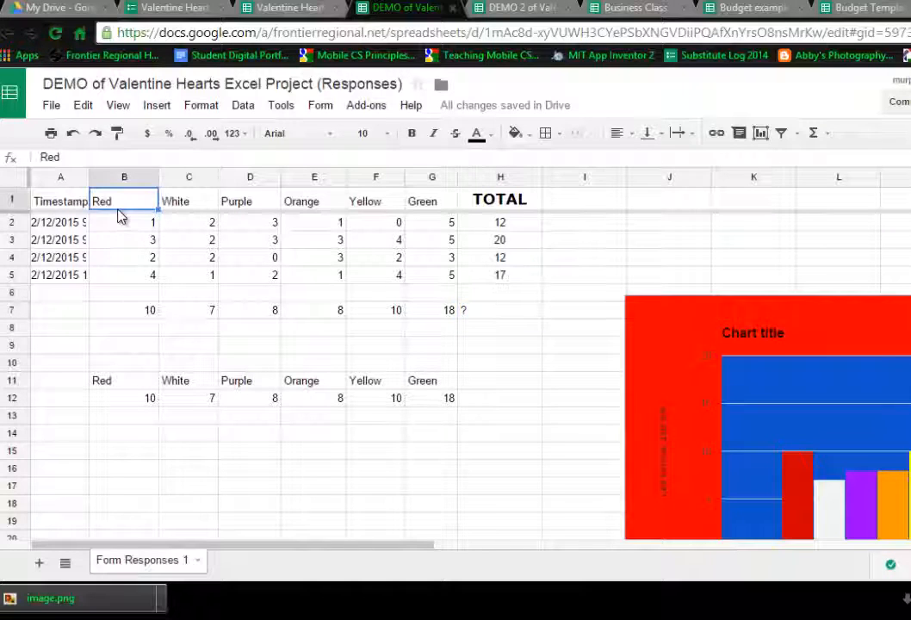
shift+click(434, 203)
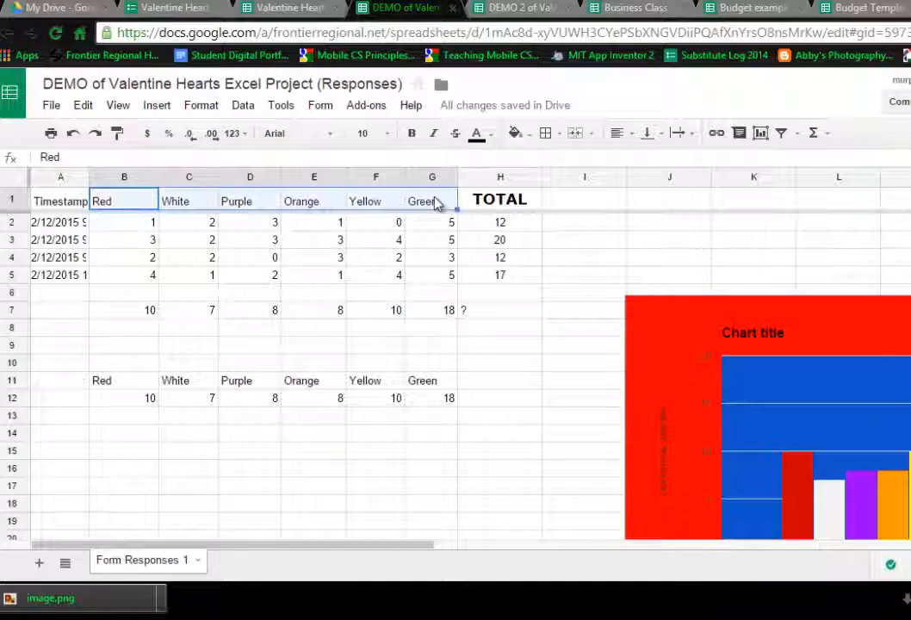
click(143, 315)
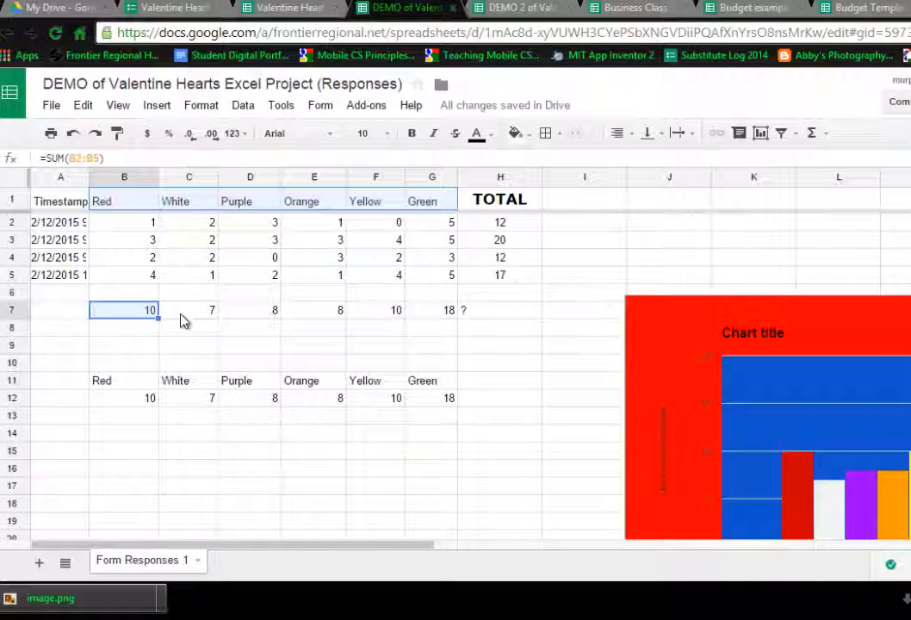
drag(184, 321, 368, 315)
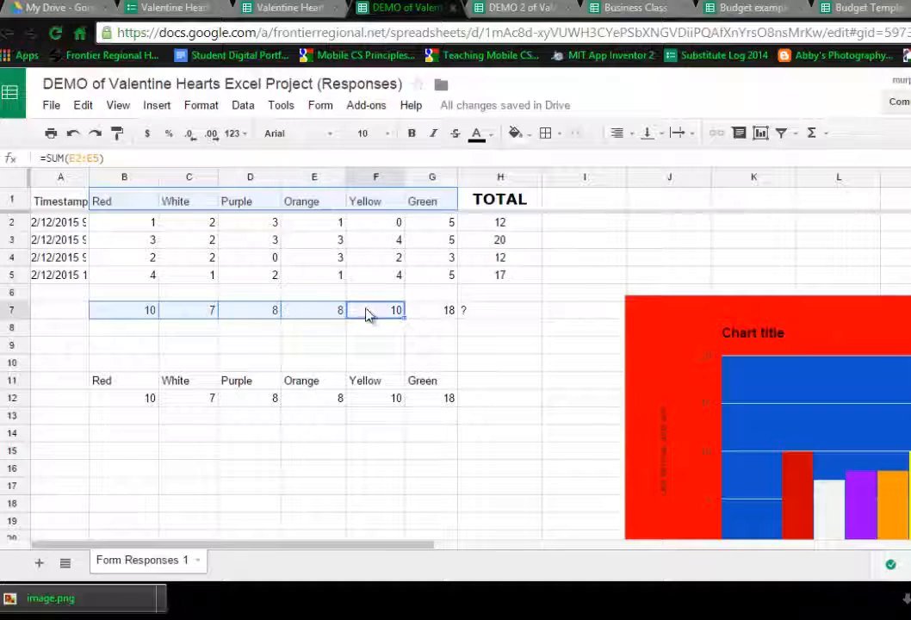
drag(449, 311, 449, 311)
click(331, 347)
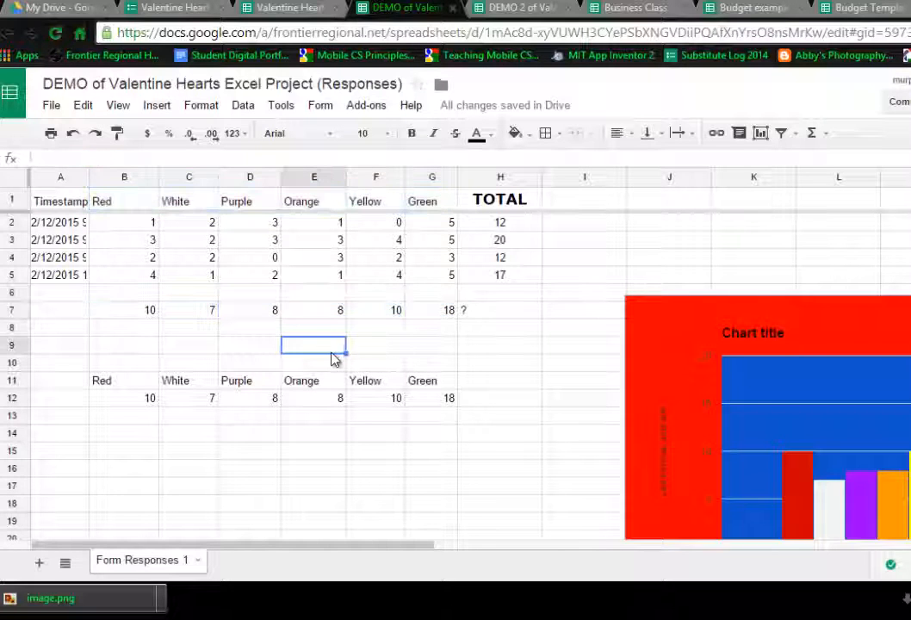
- Open the chart types in the Chart Editor for the range B11:G12 and close it without inserting a chart
drag(135, 380, 450, 403)
right_click(131, 387)
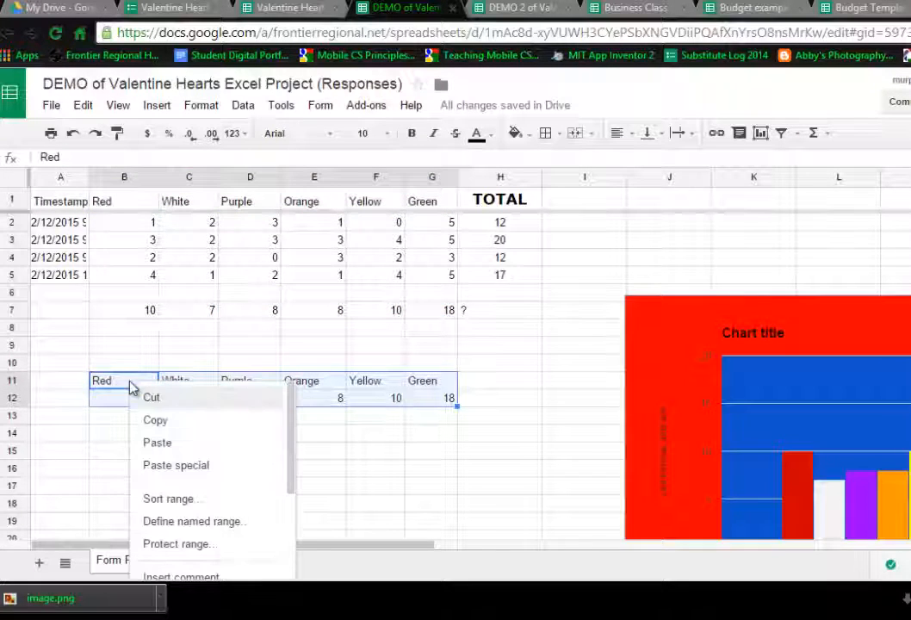
click(157, 107)
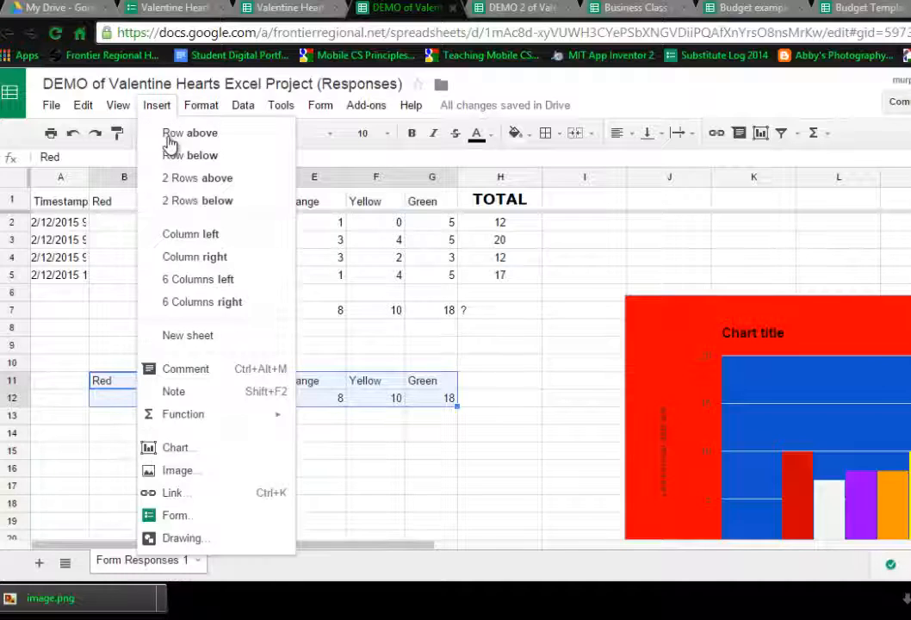
click(175, 449)
click(222, 172)
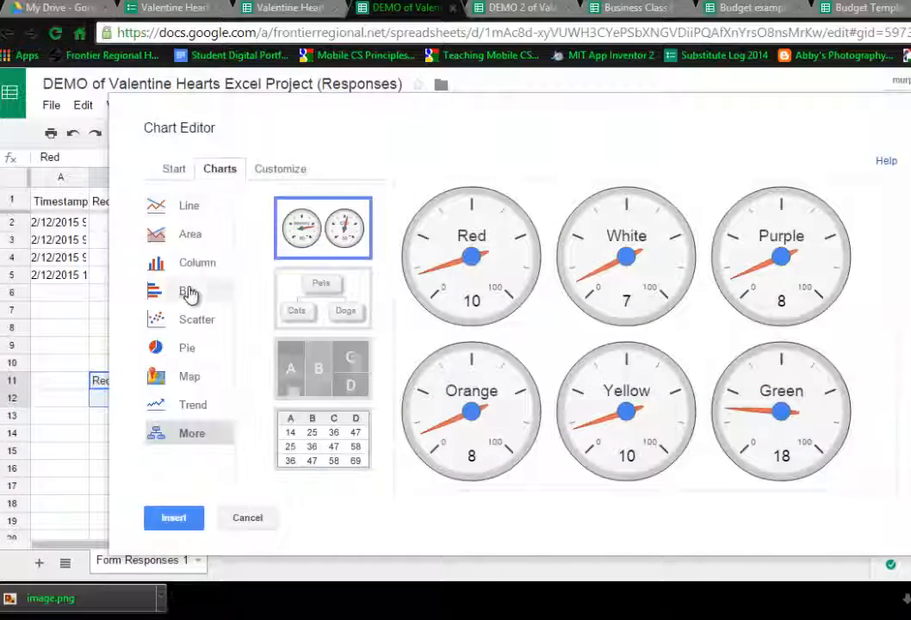
click(247, 518)
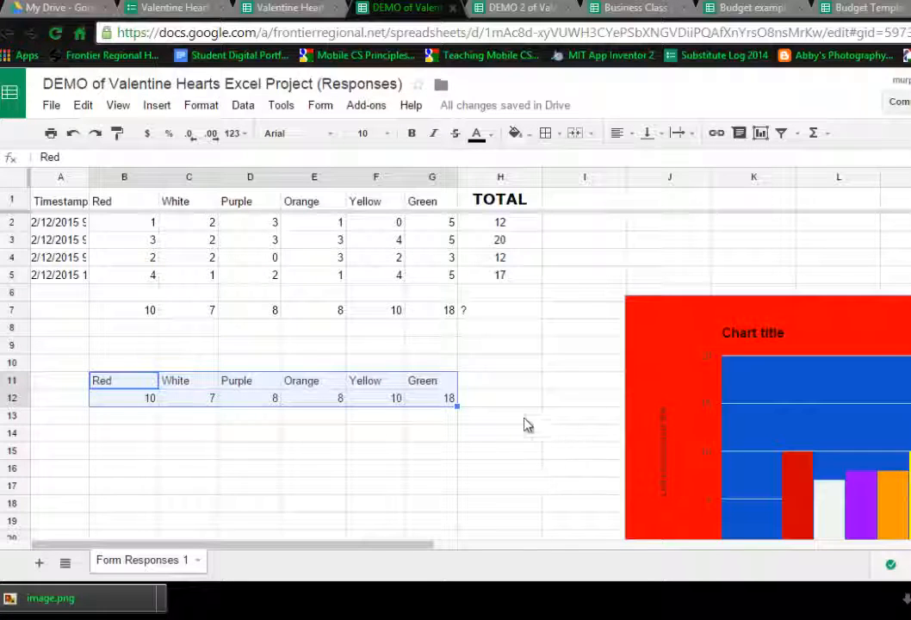
- Select the existing column chart on the sheet for editing
click(825, 310)
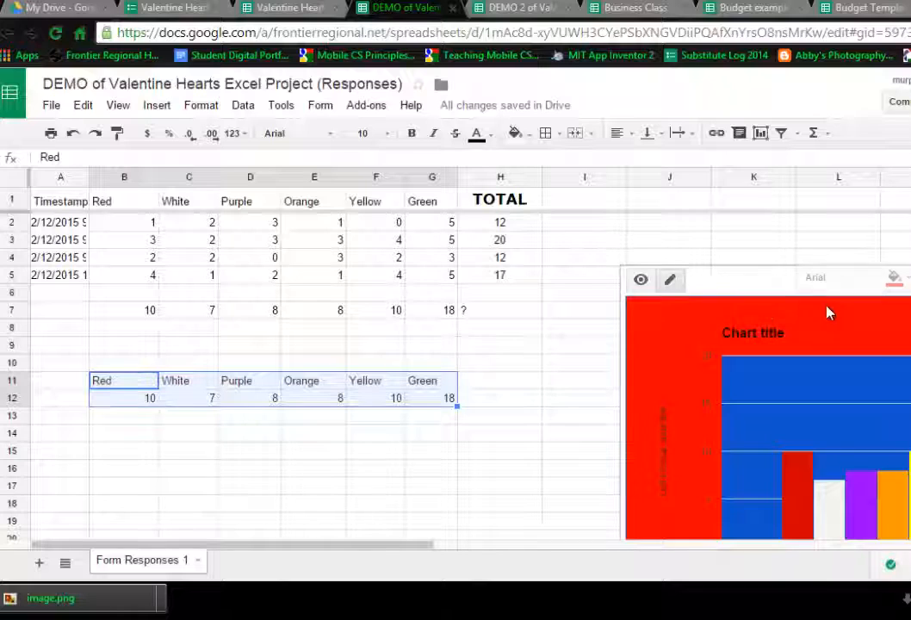